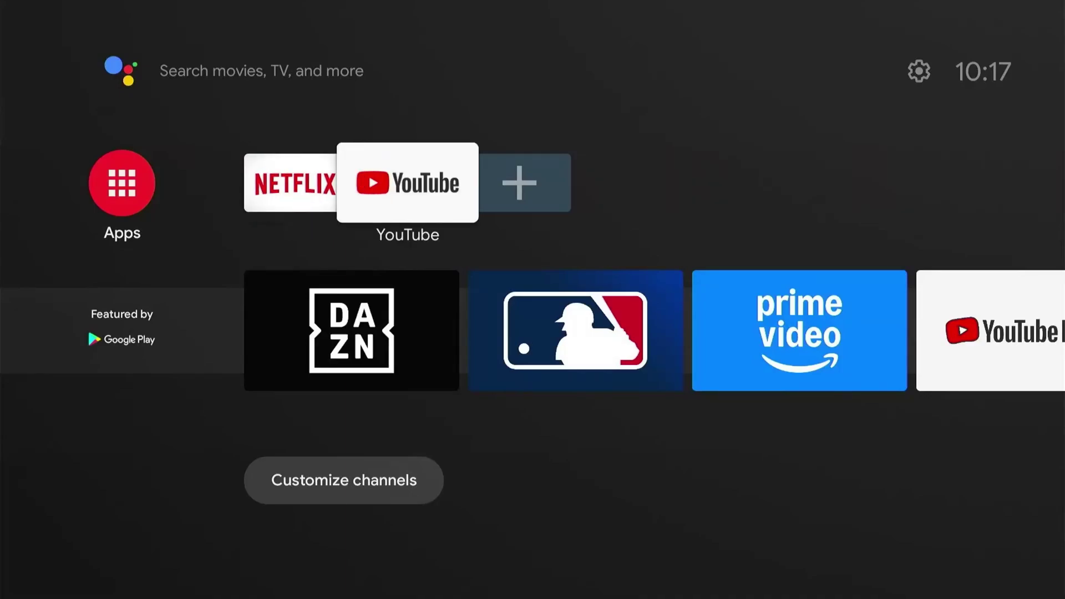
- Pin Play Store into the empty favourites slot after Netflix and YouTube
key(Left)
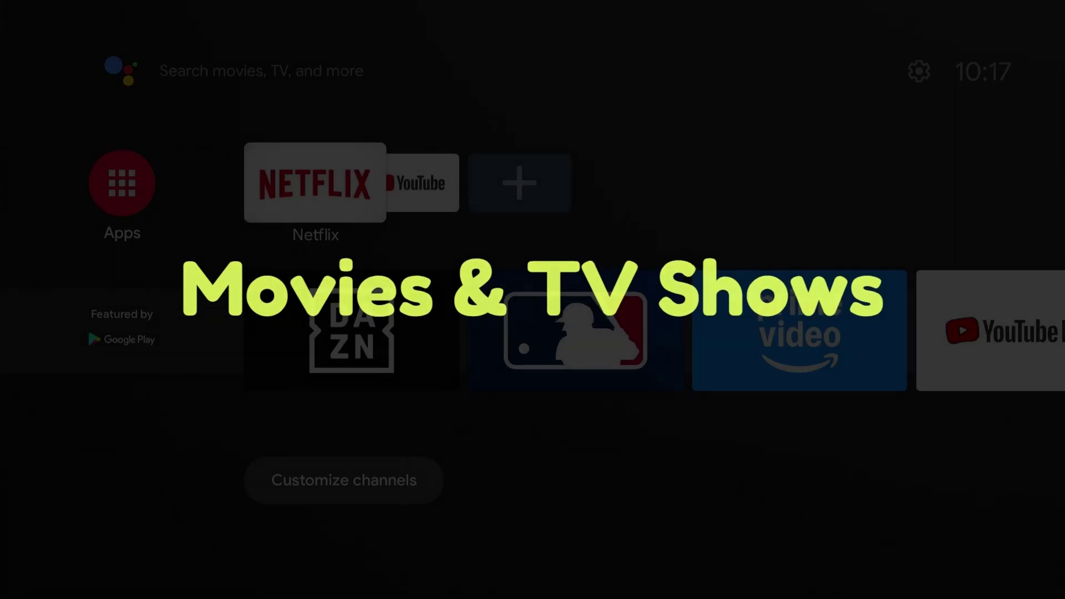
key(Right)
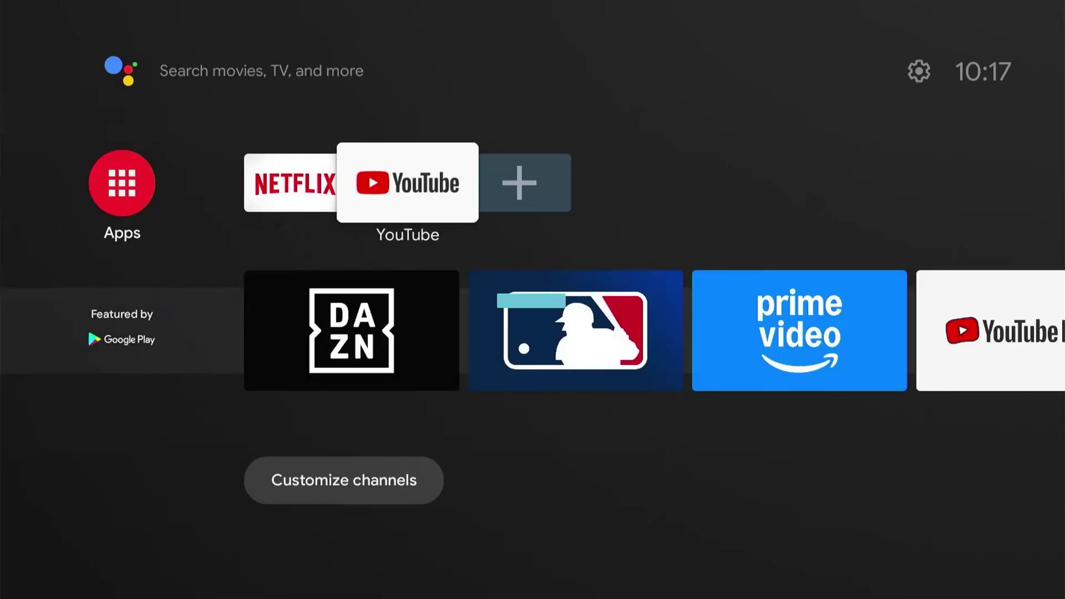
key(Left)
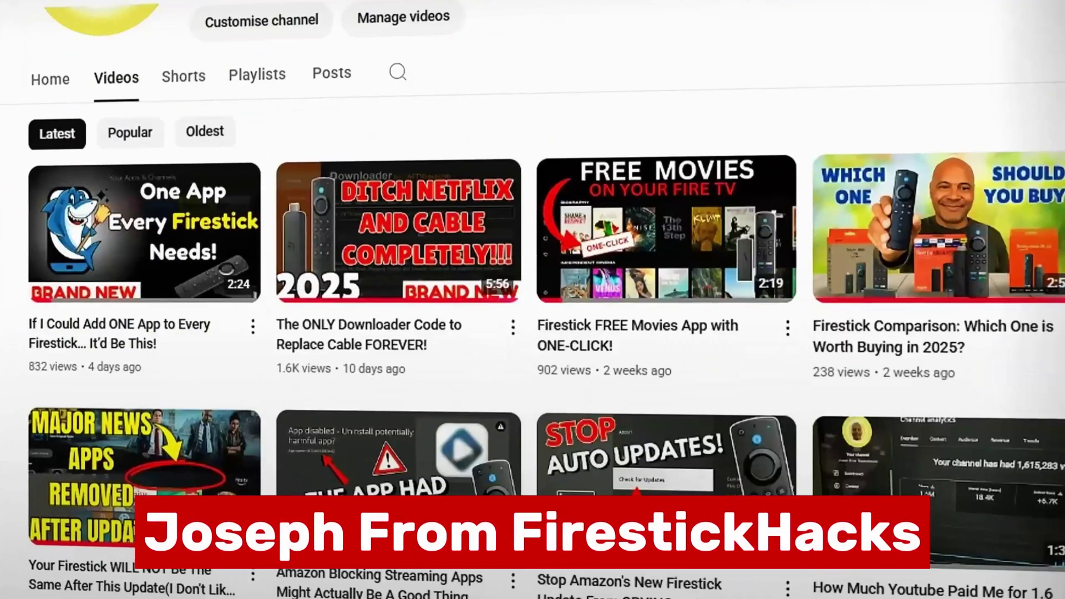
scroll(533, 299, down, 10)
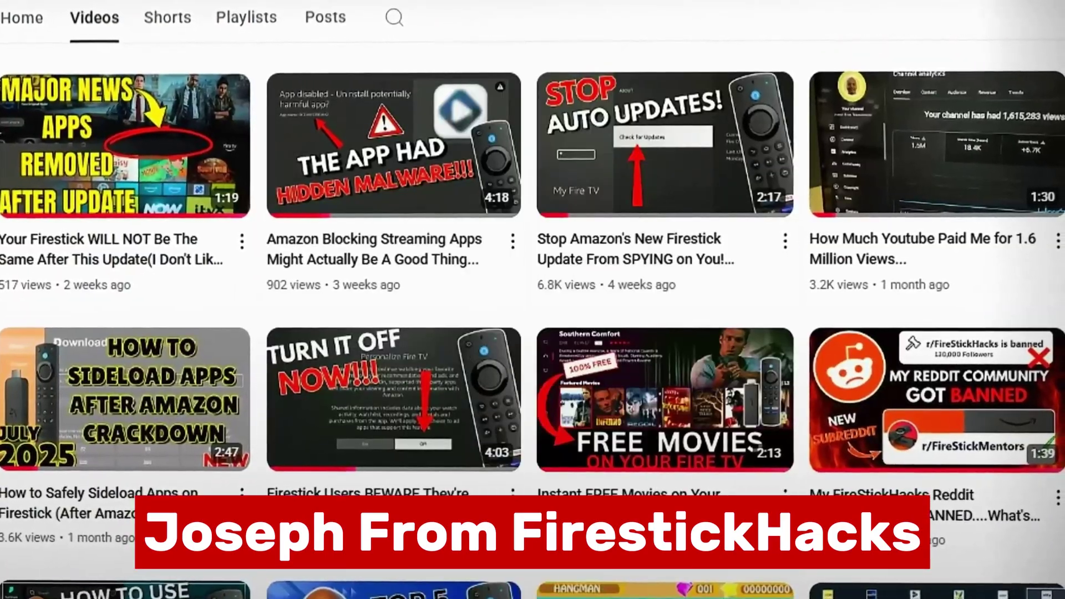
scroll(533, 300, down, 5)
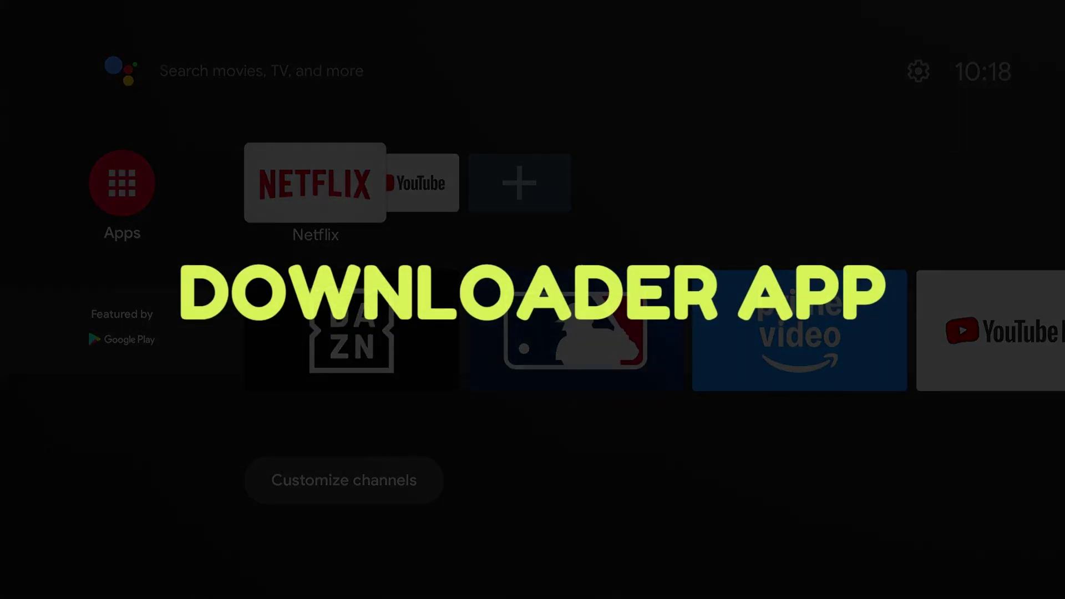
key(Right)
key(Right)
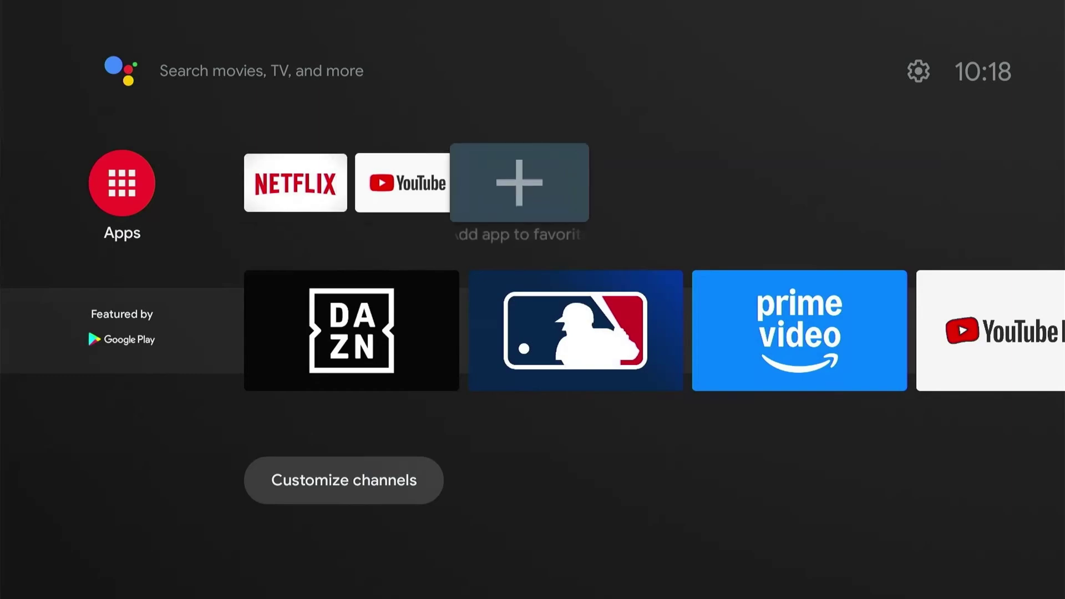
key(Return)
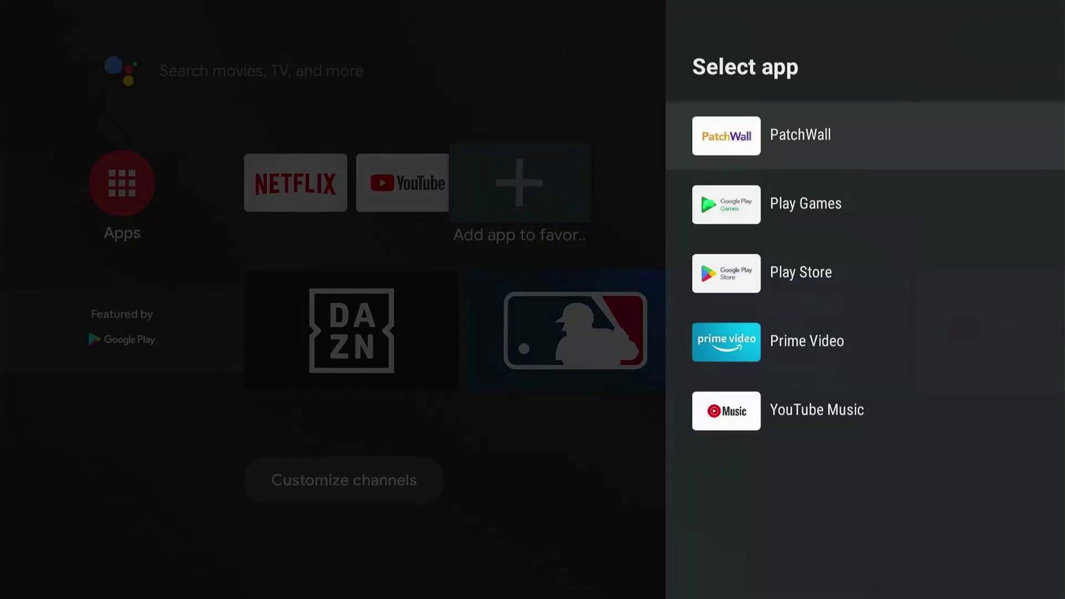
key(Down)
key(Down)
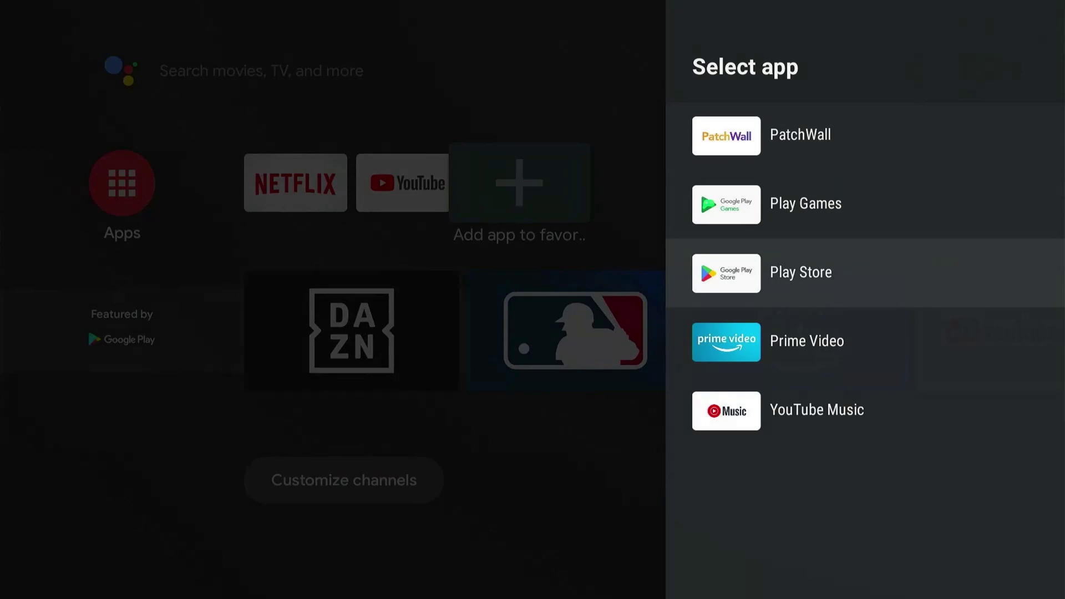
key(Return)
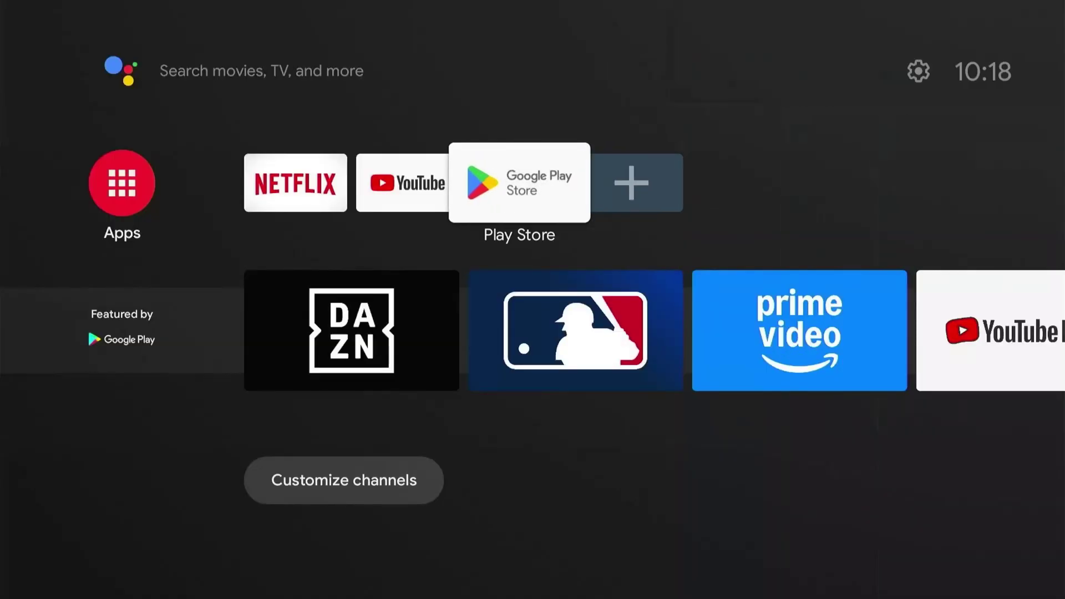
- Launch Play Store and bring up its search field's keyboard
key(Return)
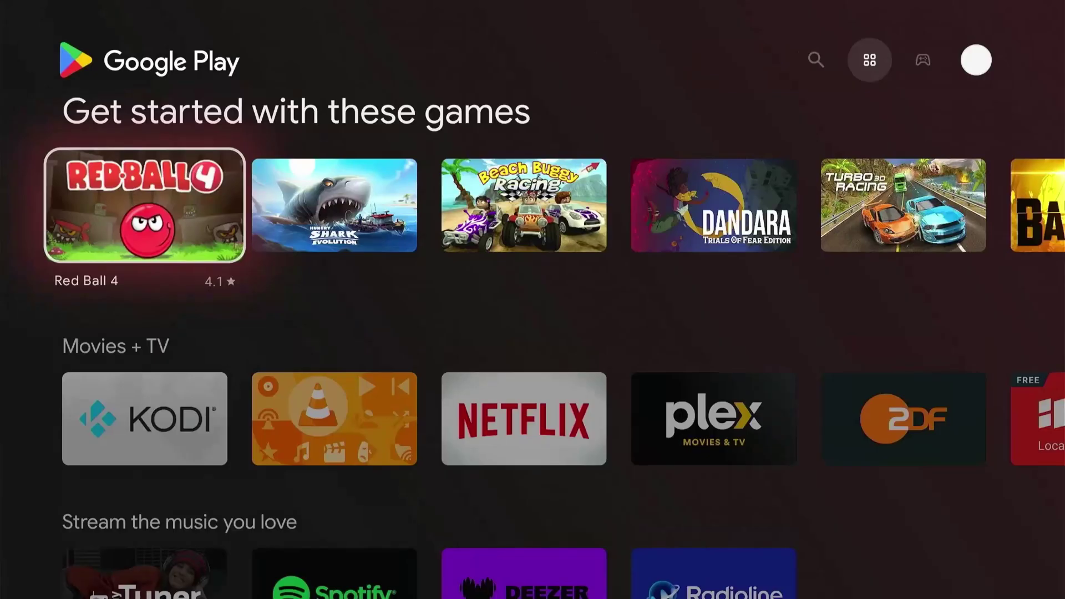
key(Up)
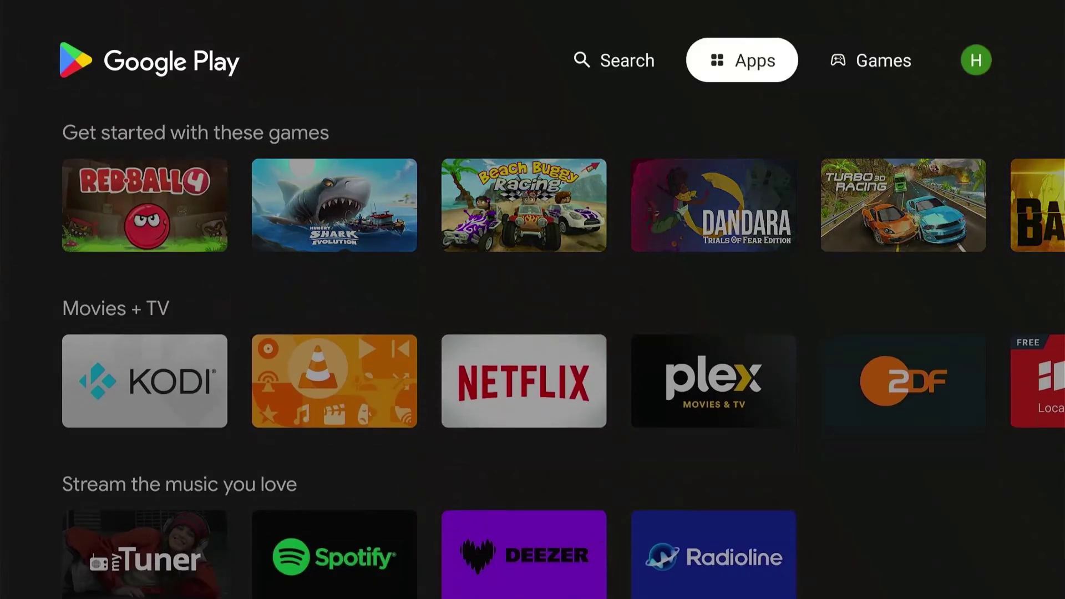
key(Left)
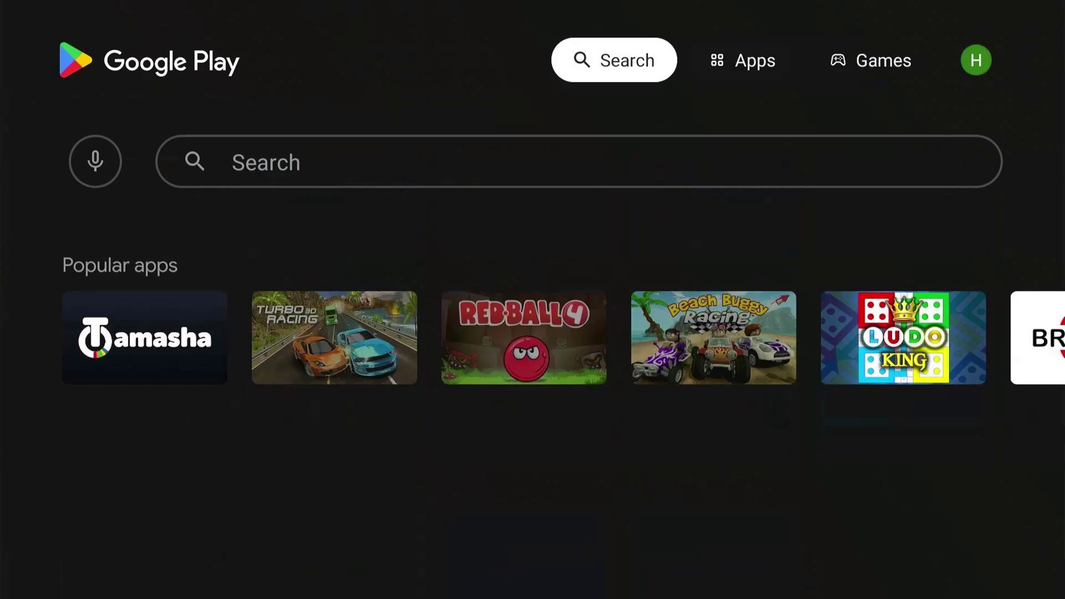
key(Down)
key(Right)
key(Return)
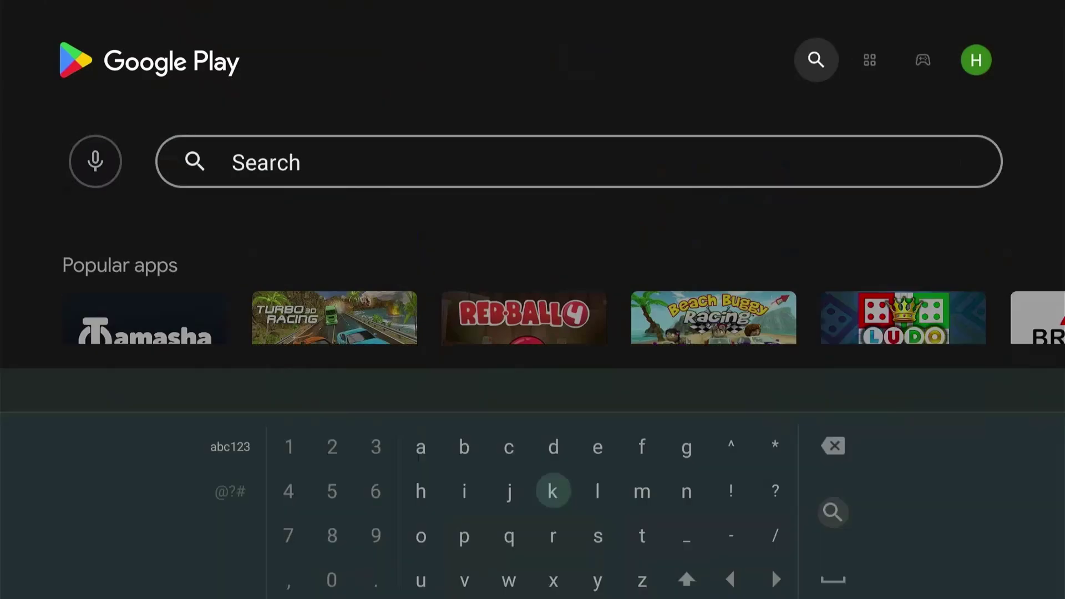
- Search 'do' and install Downloader by AFTVnews from its details page
key(Up)
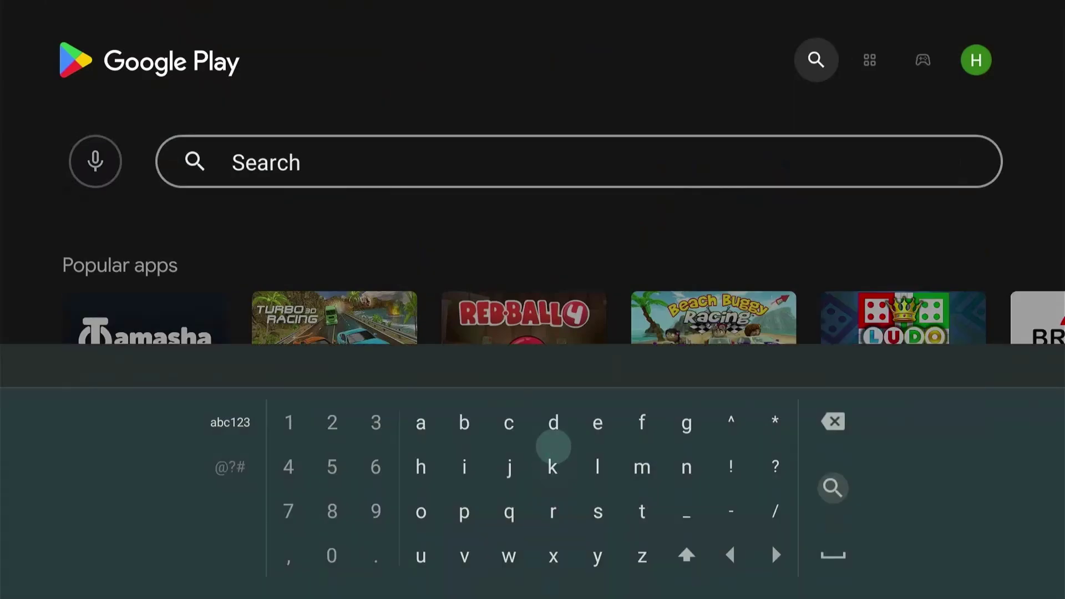
key(Return)
key(Down)
key(Down)
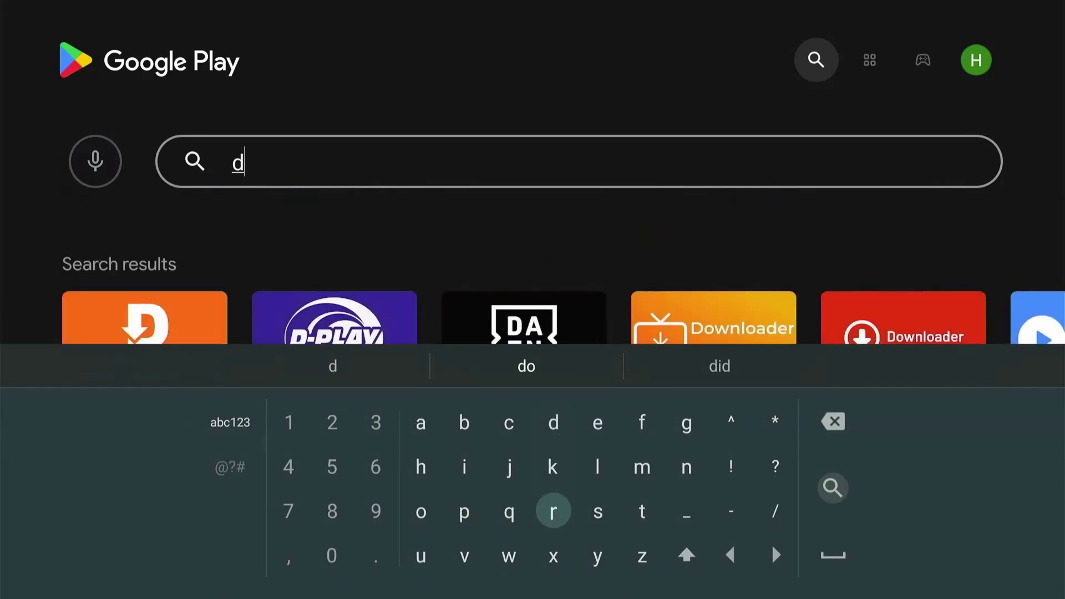
key(Left)
key(Left)
key(Left)
key(Return)
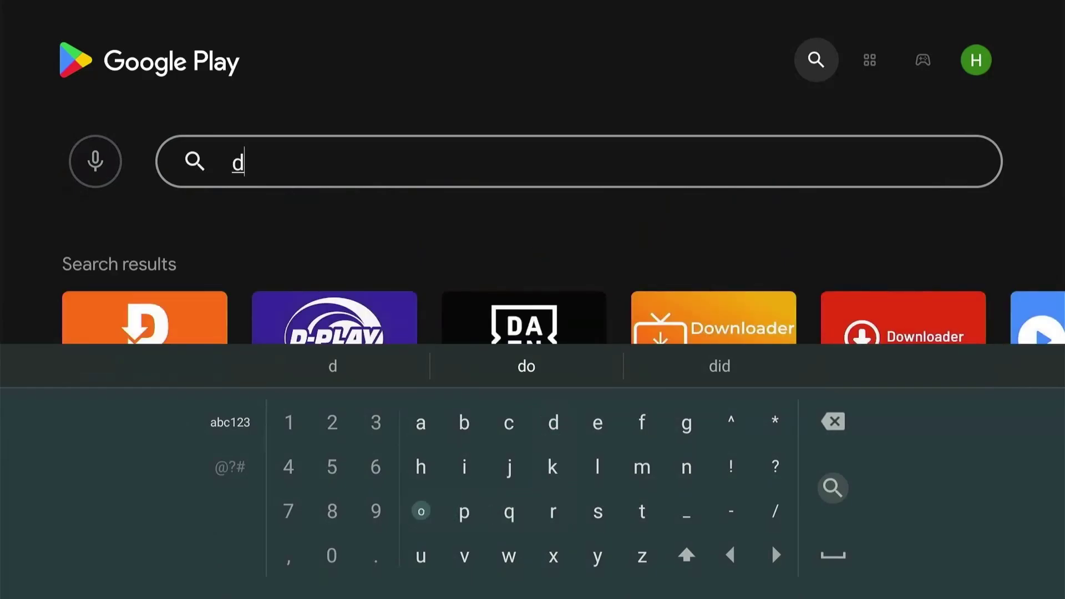
key(Escape)
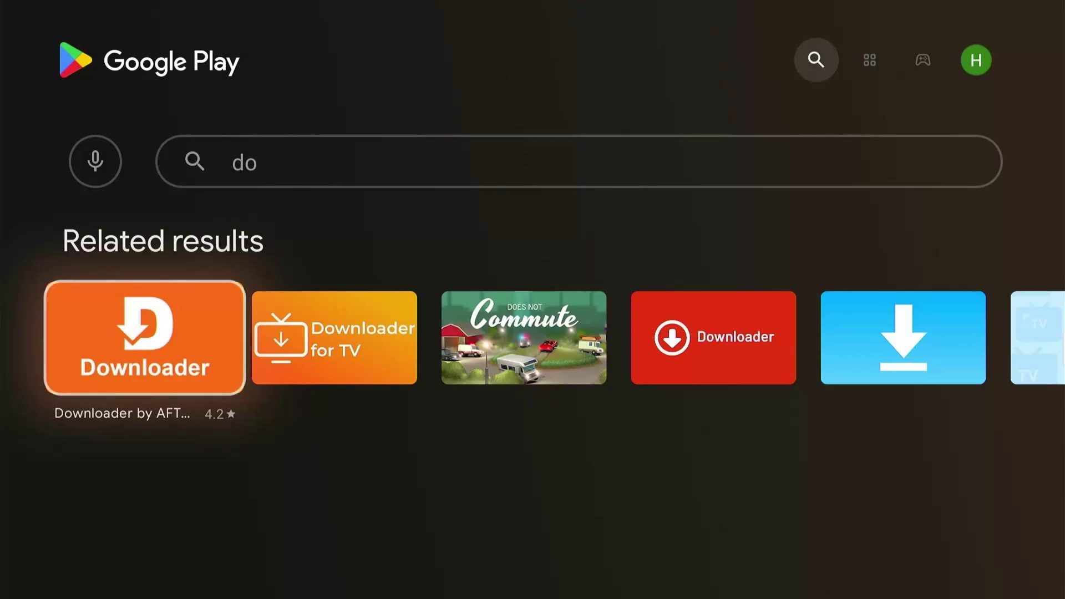
key(Return)
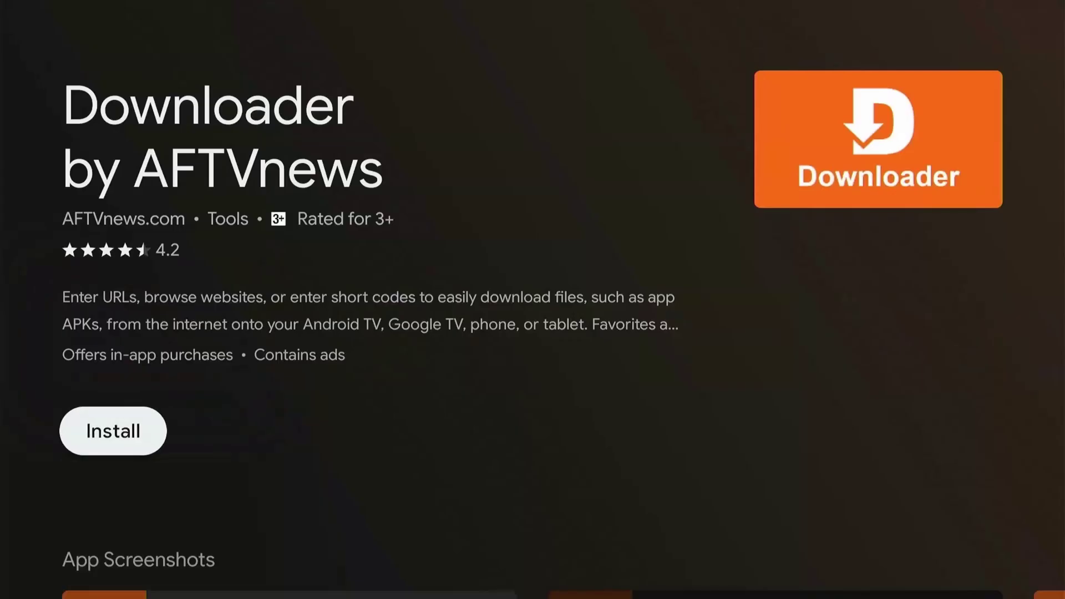
key(Return)
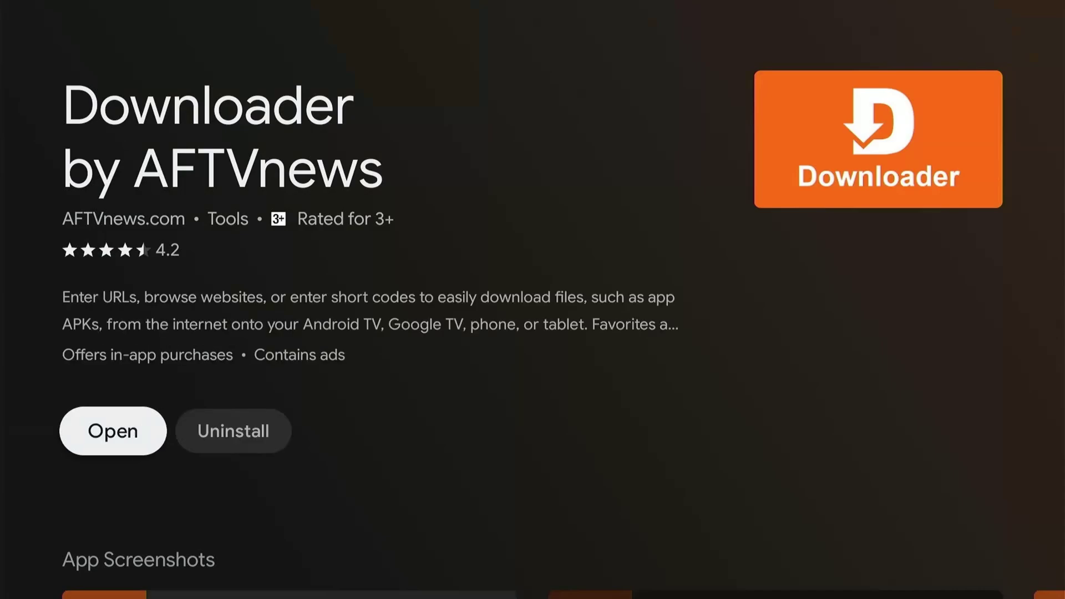
- Launch Downloader, grant it file access and dismiss the welcome message
key(Return)
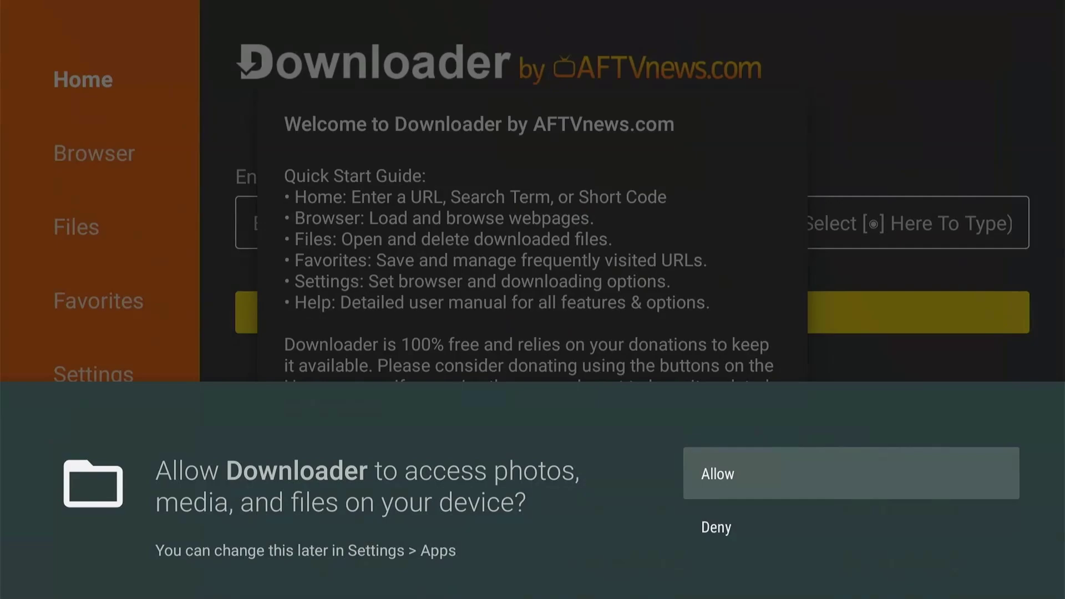
key(Return)
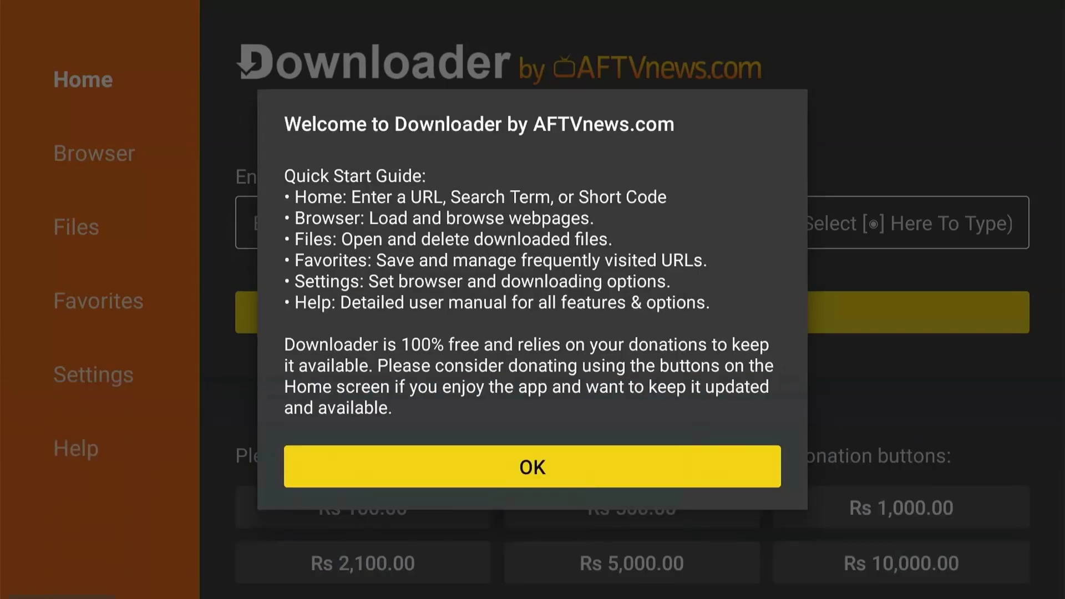
key(Return)
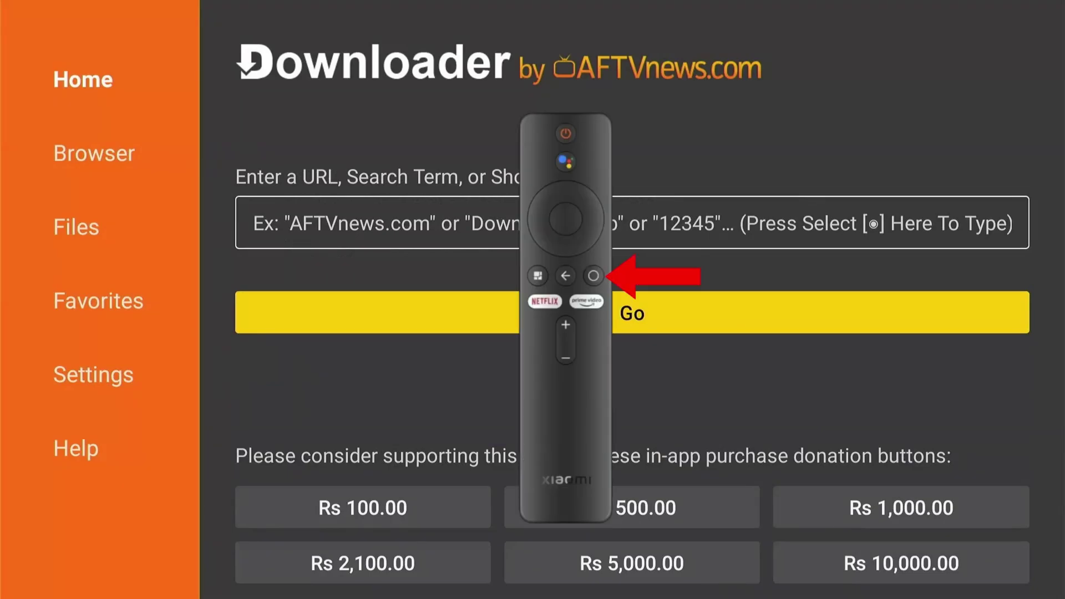
- Return to the home screen and open the system Settings
key(Home)
key(Left)
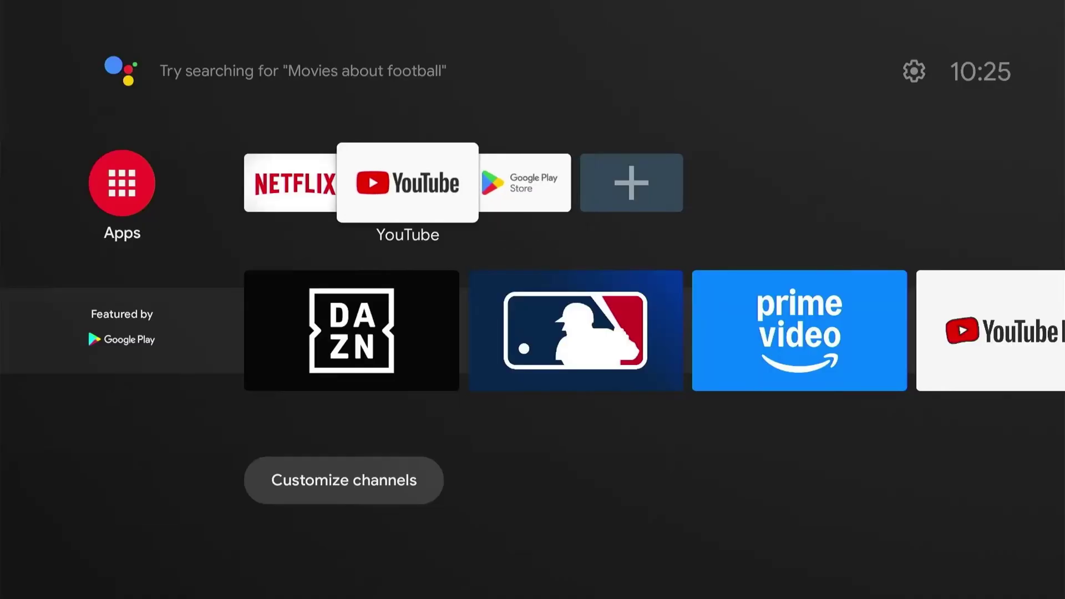
key(Left)
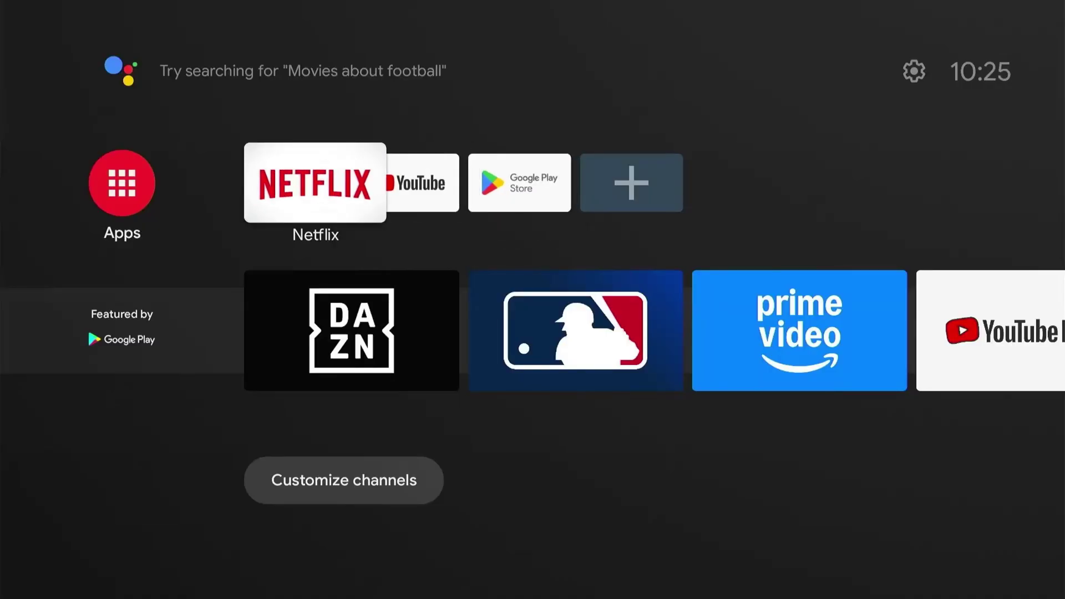
key(Left)
key(Up)
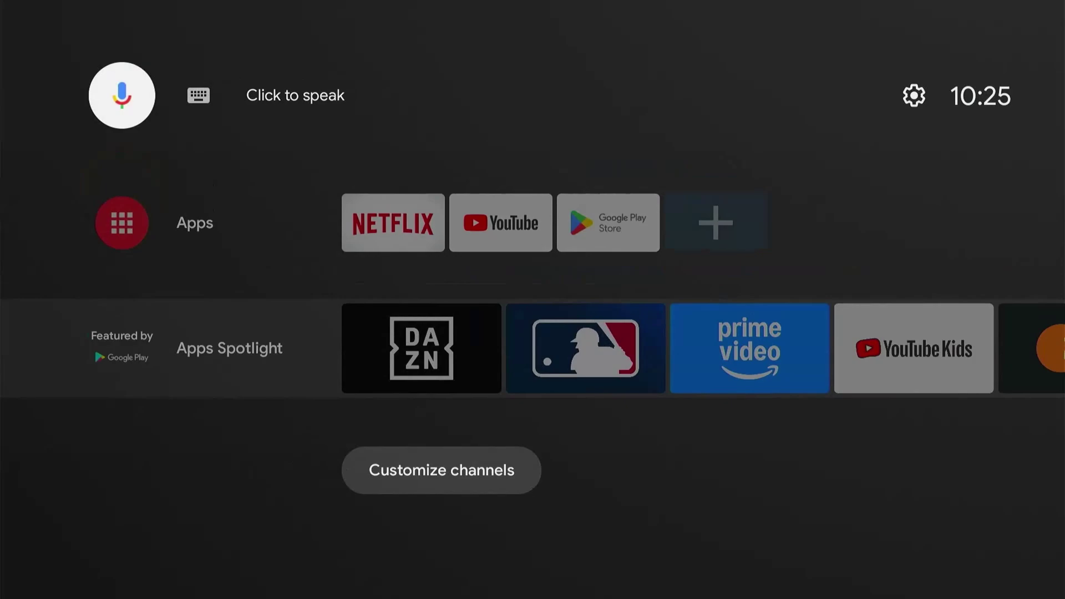
key(Right)
key(Right)
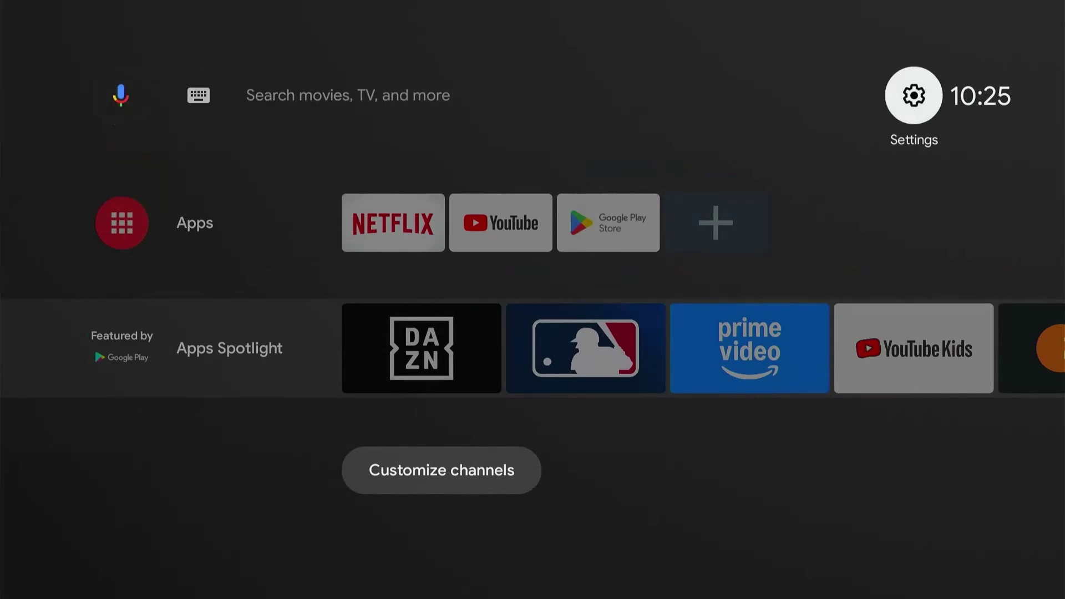
key(Return)
- Allow Downloader under Device Preferences > Security & restrictions > Unknown sources, then go home
key(Down)
key(Down)
key(Down)
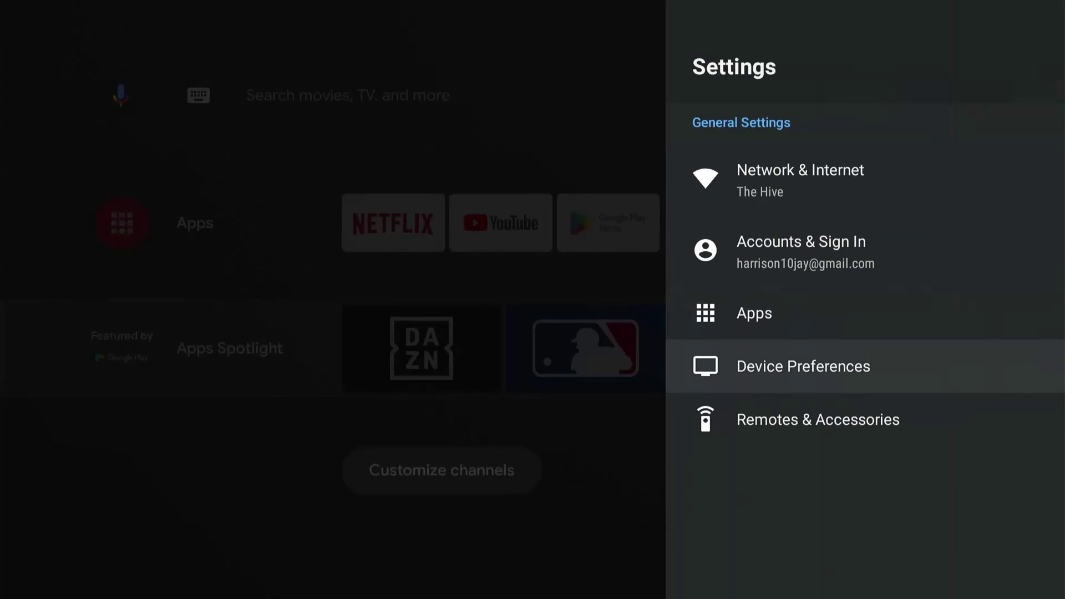
key(Return)
key(Down)
key(Down)
key(Down)
key(Down)
key(Down)
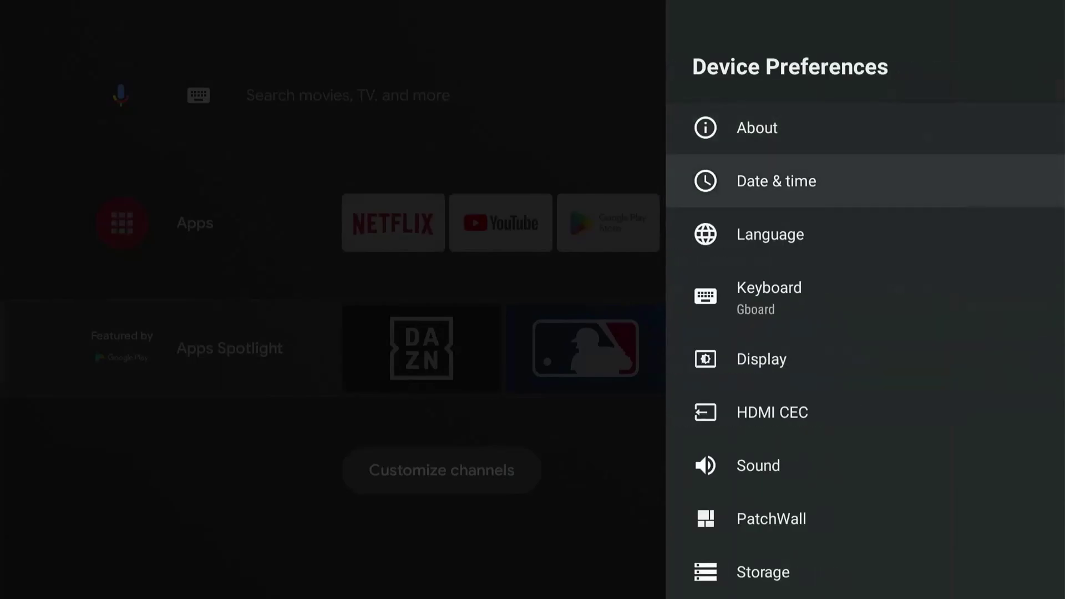
key(Down)
key(Down)
key(Down)
key(Down)
key(Down)
key(Down)
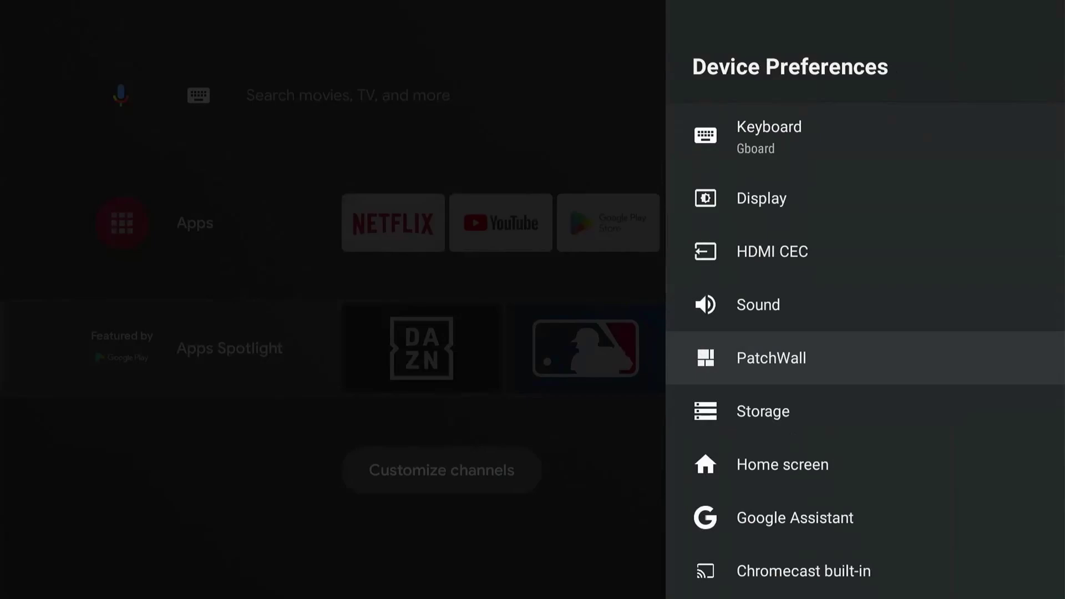
key(Down)
key(Down)
key(Down)
key(Down)
key(Down)
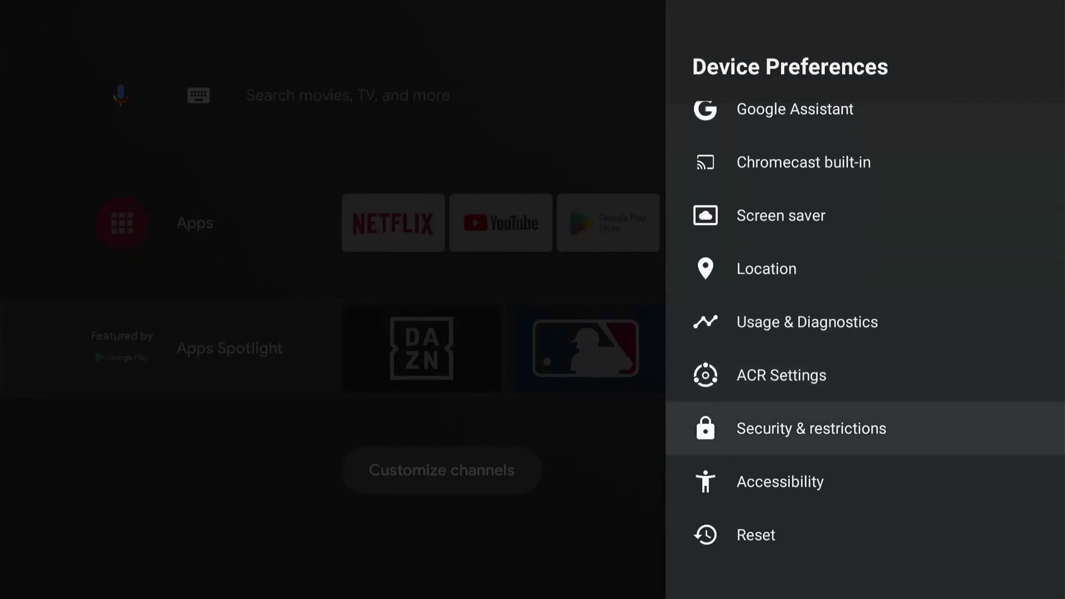
key(Return)
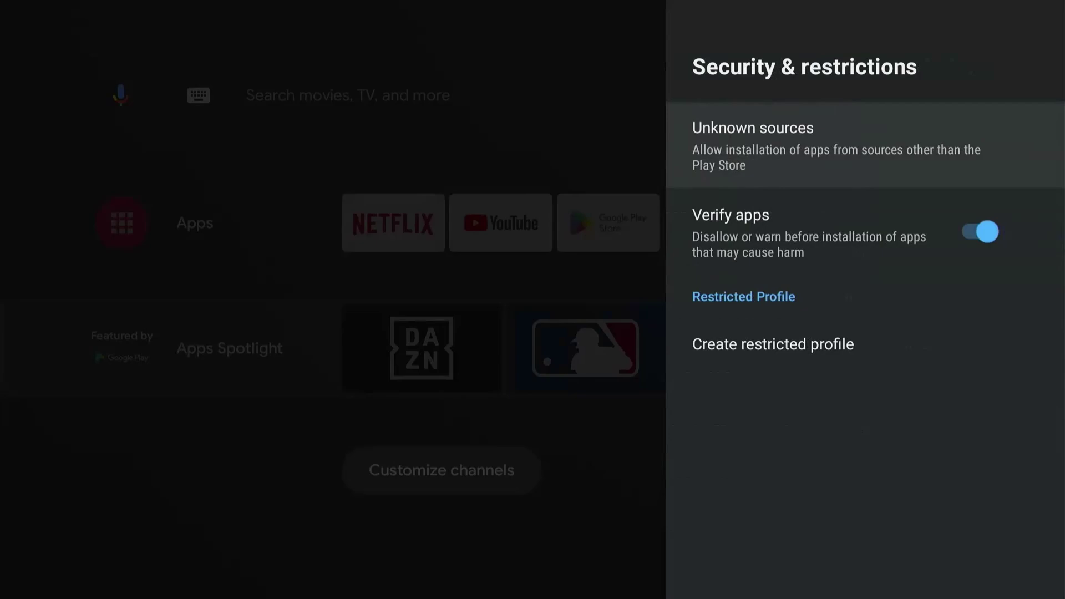
key(Return)
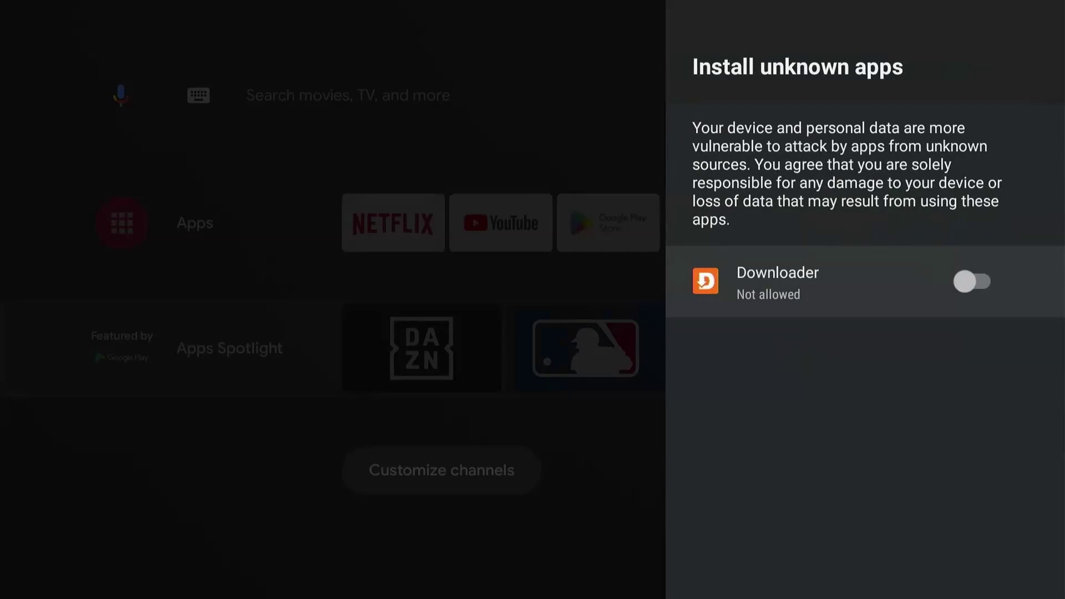
key(Return)
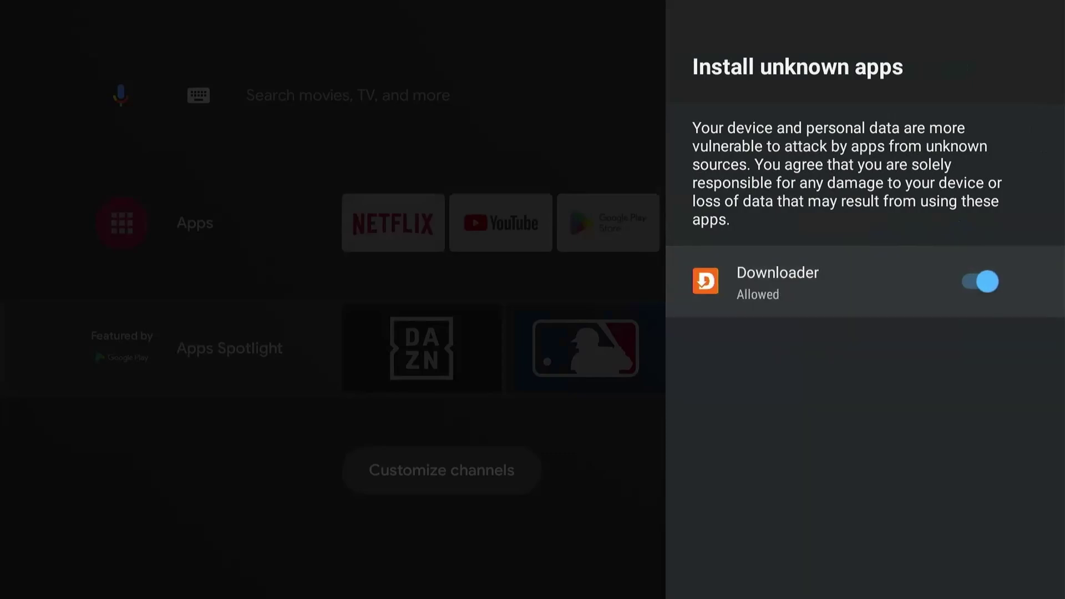
key(Home)
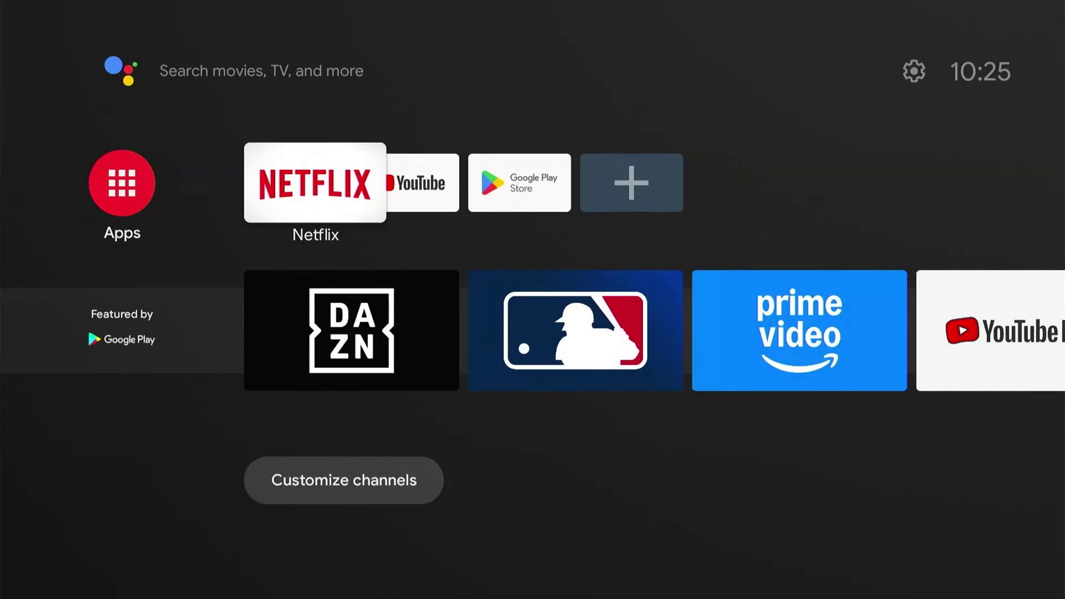
- Pin Downloader to the favourite apps row
key(Right)
key(Right)
key(Right)
key(Return)
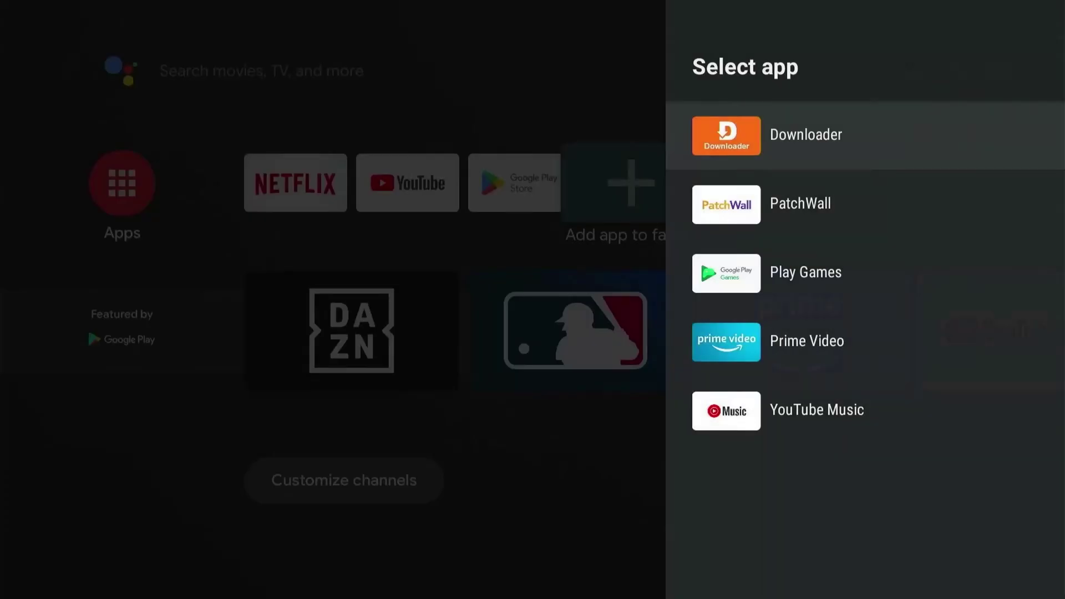
key(Return)
- Launch Downloader and enter short code 730116 to load its download page
key(Return)
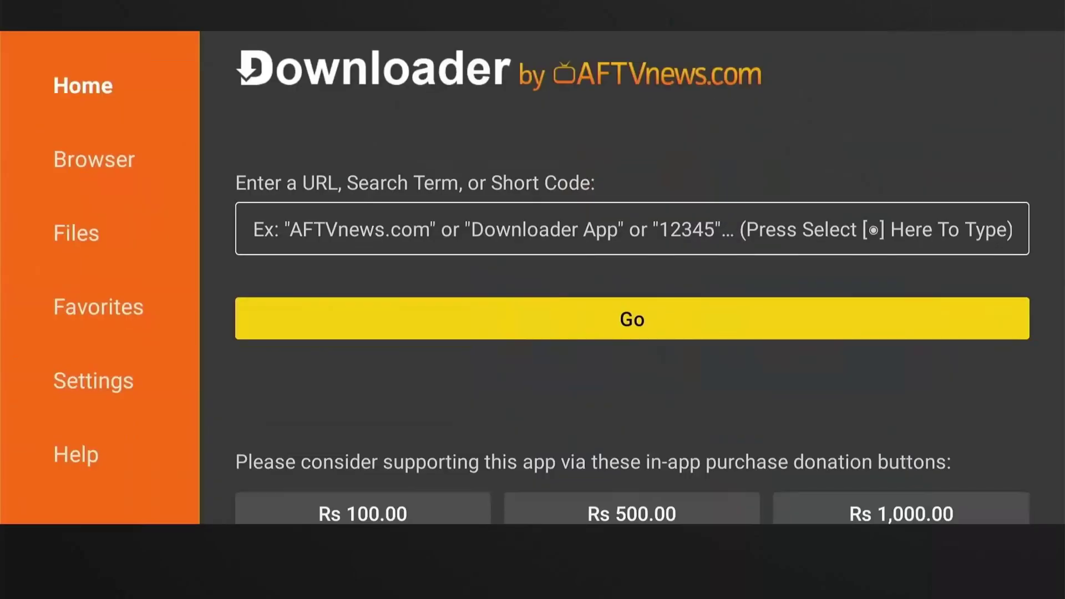
key(Up)
key(Return)
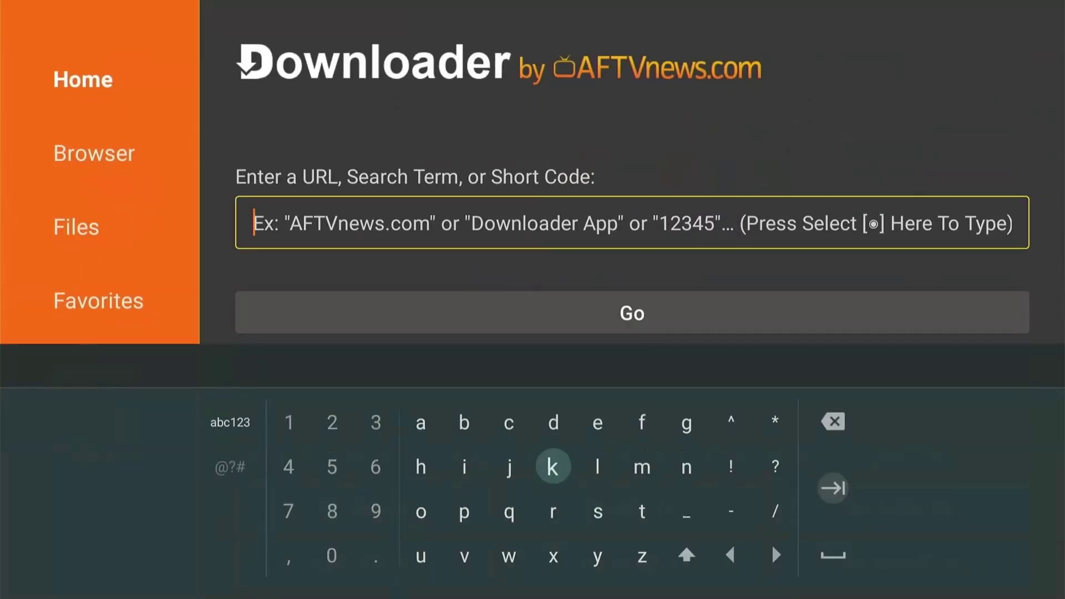
key(Left)
key(Left)
key(Left)
key(Left)
key(Left)
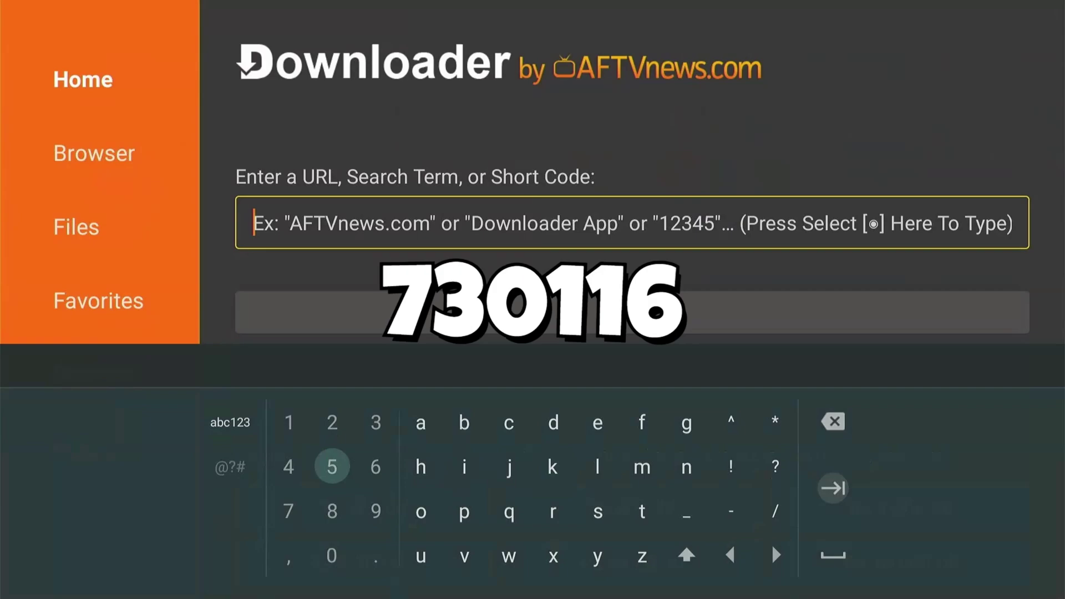
key(Down)
key(Left)
key(Return)
key(Right)
key(Up)
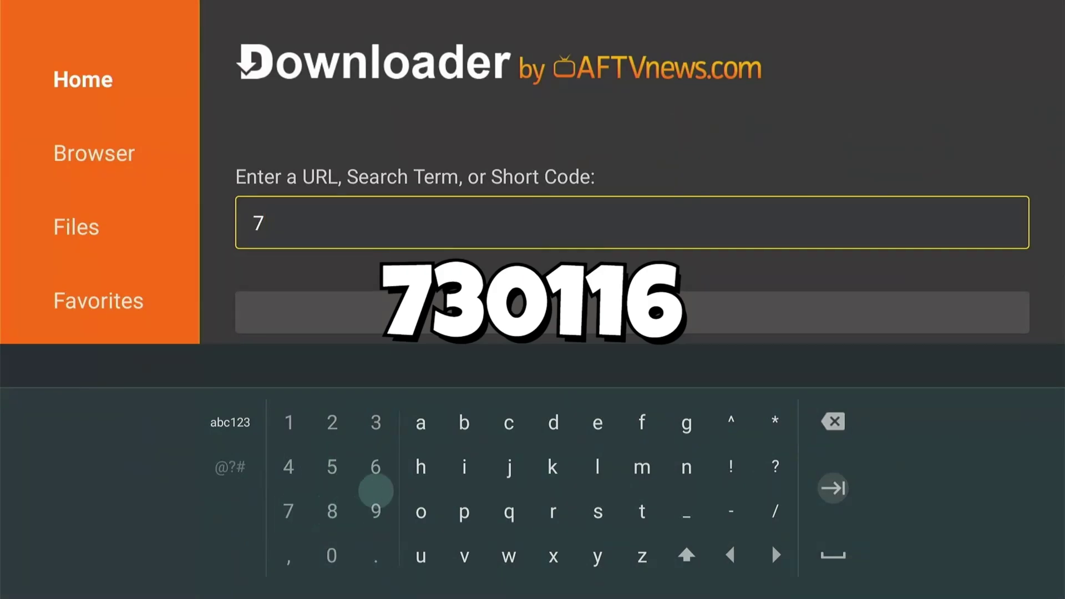
key(Up)
key(Return)
key(Down)
key(Down)
key(Down)
key(Left)
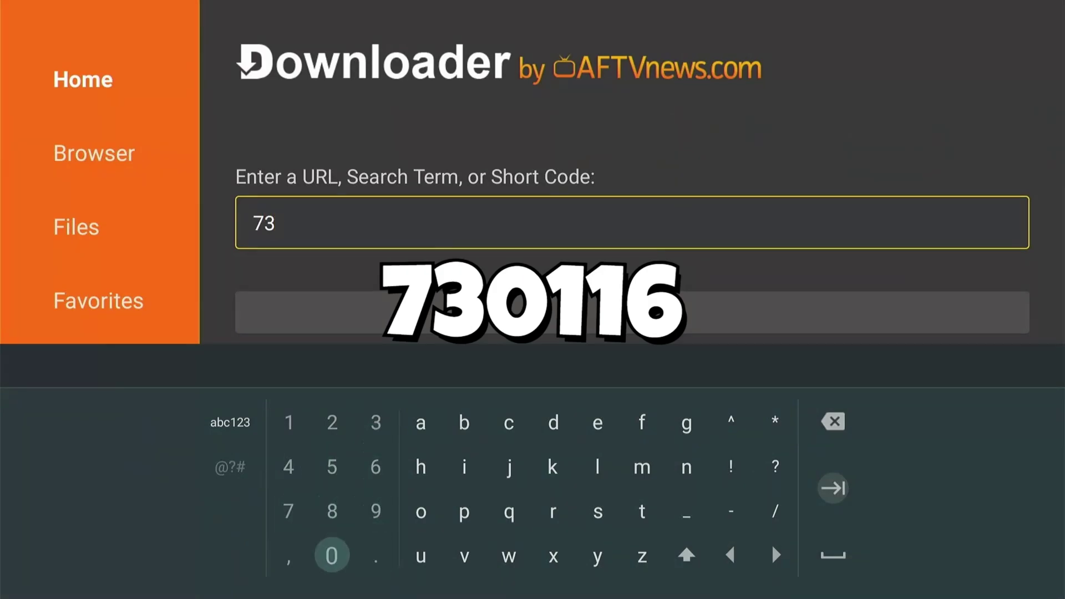
key(Return)
key(Up)
key(Up)
key(Up)
key(Left)
key(Return)
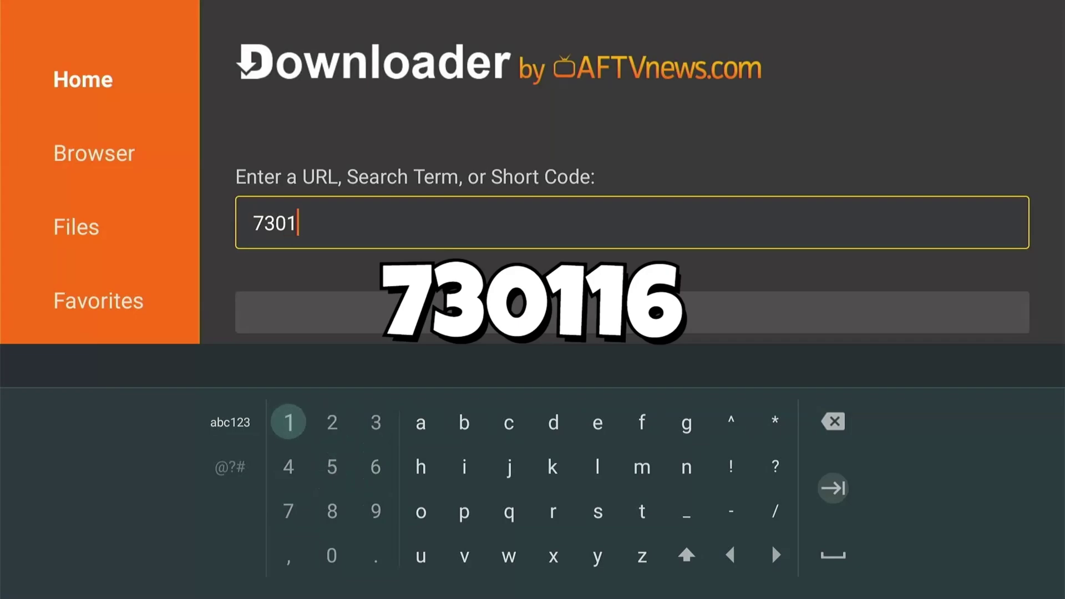
key(Return)
key(Down)
key(Right)
key(Right)
key(Return)
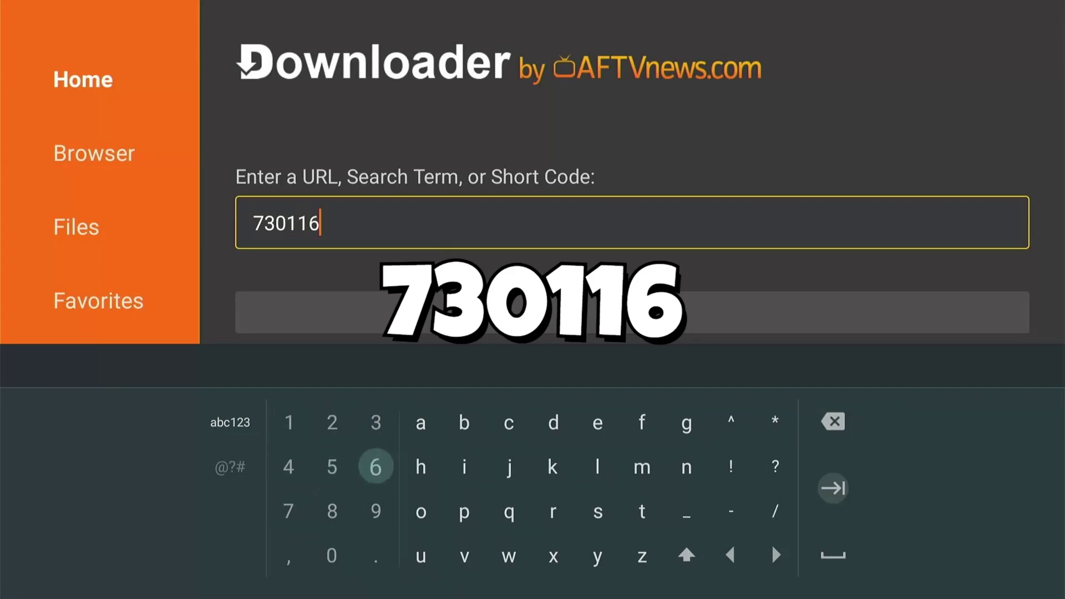
key(Right)
key(Right)
key(Right)
key(Right)
key(Right)
key(Right)
key(Right)
key(Right)
key(Right)
key(Right)
key(Down)
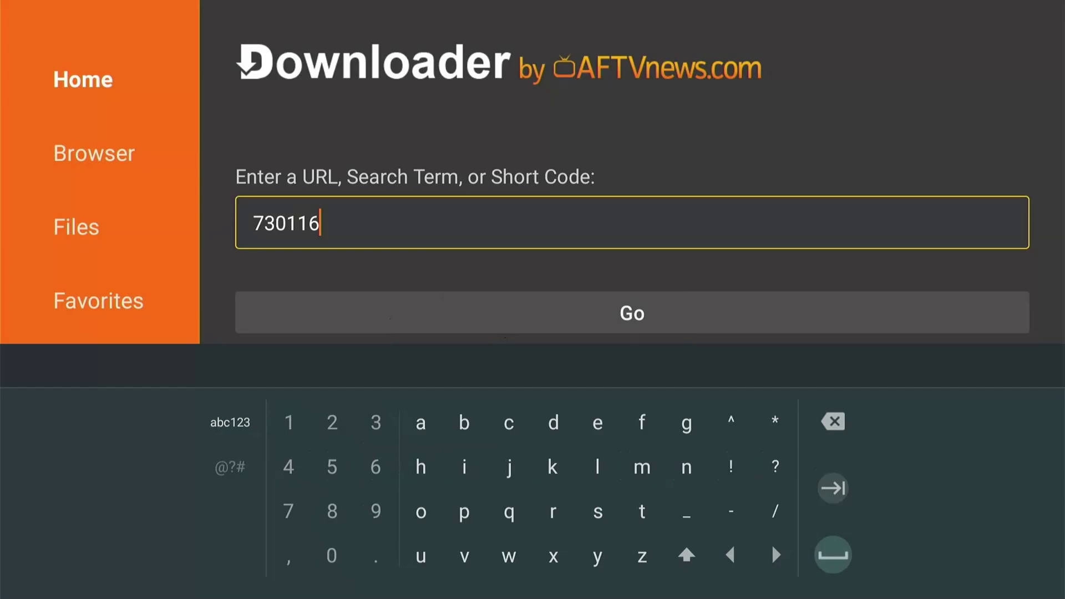
key(Up)
key(Return)
key(Return)
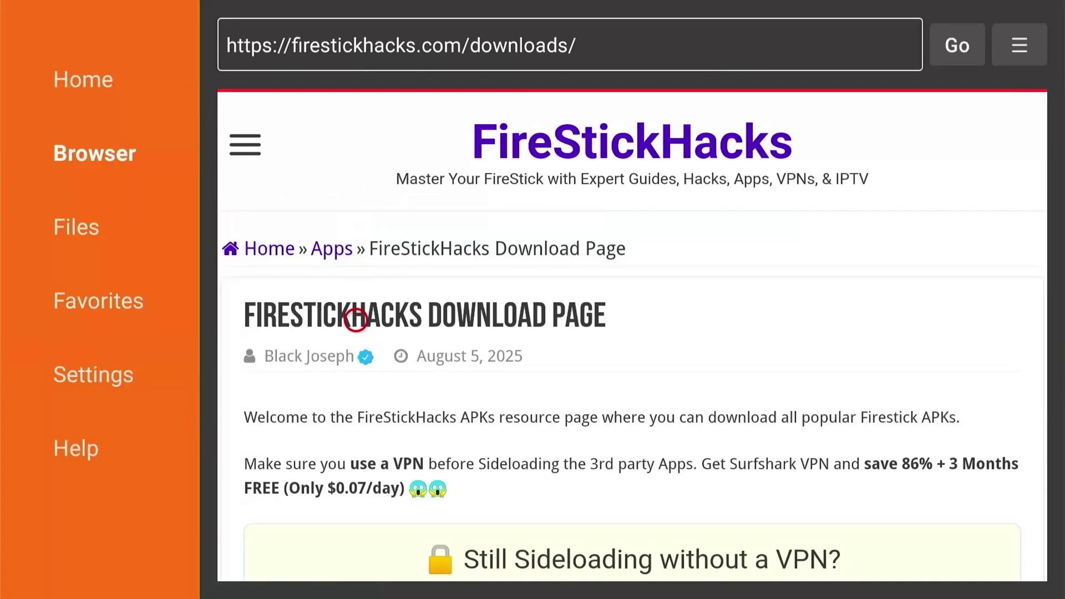
- Scroll the FireStickHacks downloads page until BBC iPlayer (v38.25.2.1) tops the app list
scroll(356, 558, down, 3)
scroll(356, 558, down, 5)
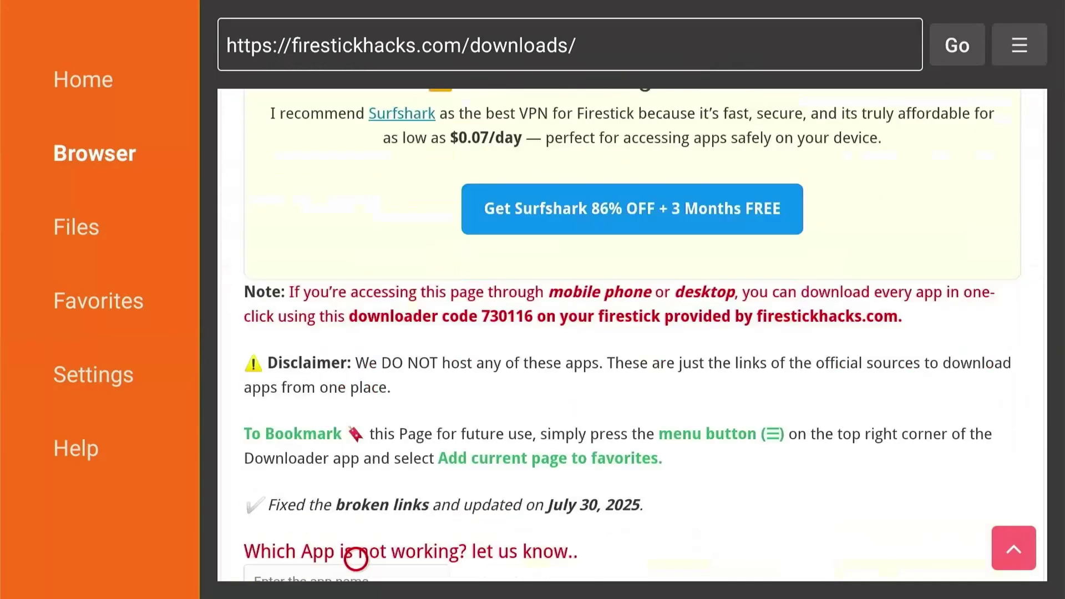
scroll(355, 559, down, 5)
scroll(355, 558, down, 10)
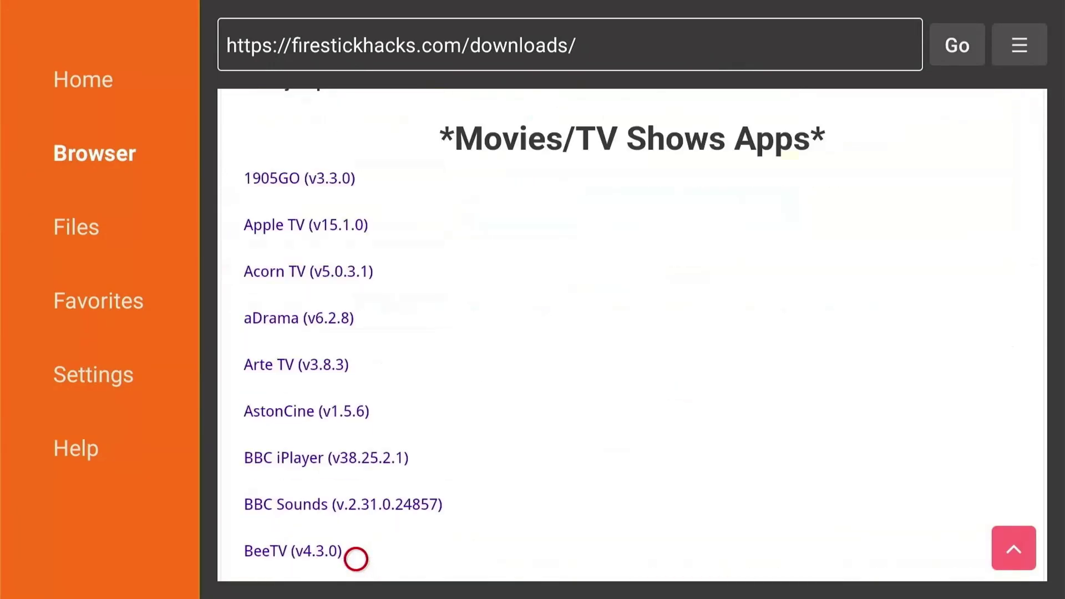
scroll(356, 559, down, 16)
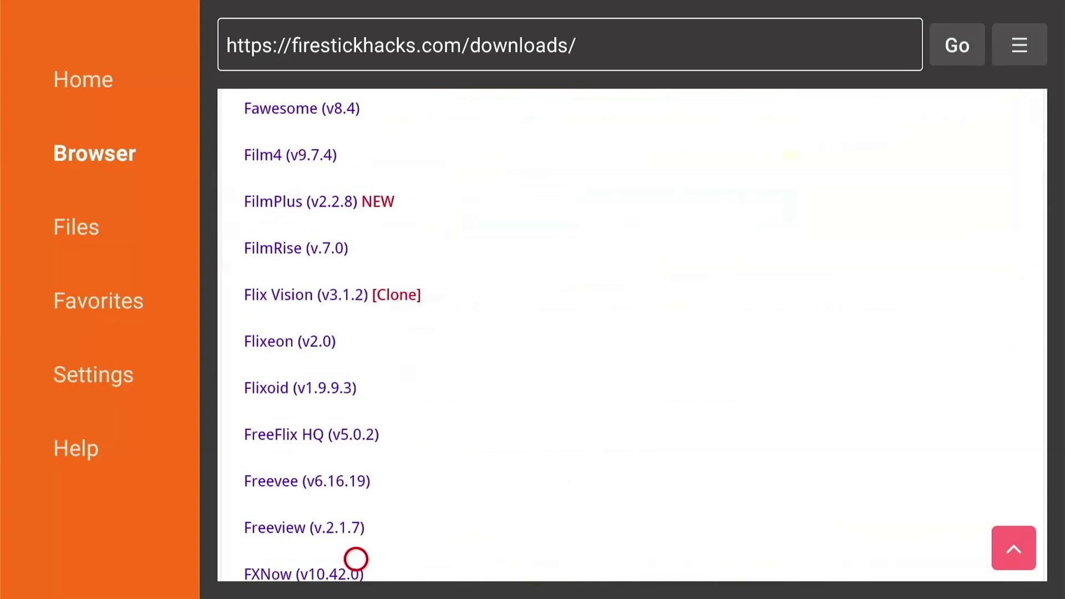
scroll(355, 558, down, 11)
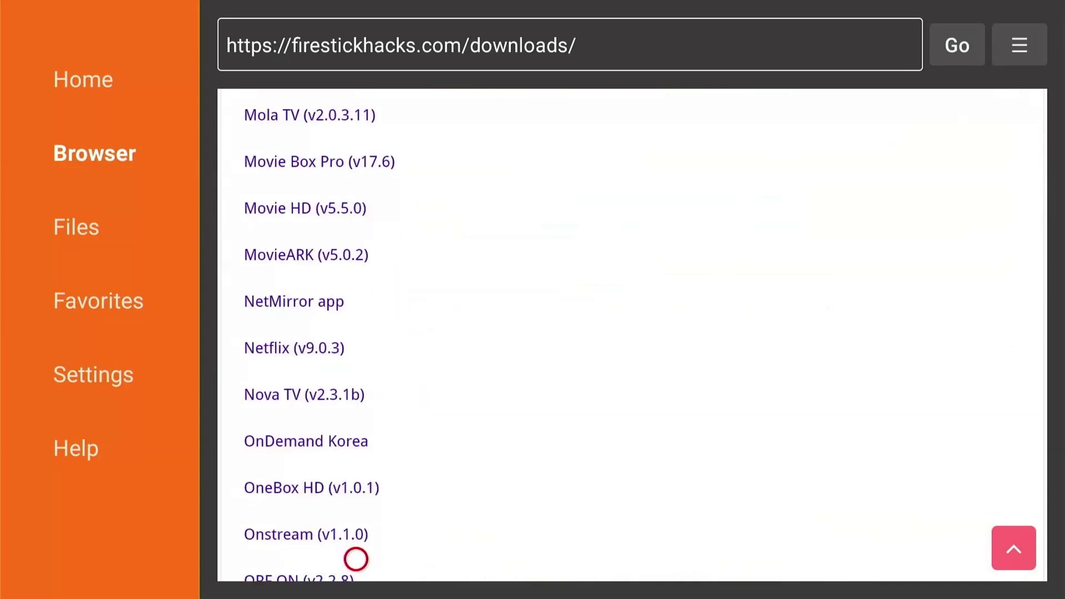
scroll(356, 559, down, 15)
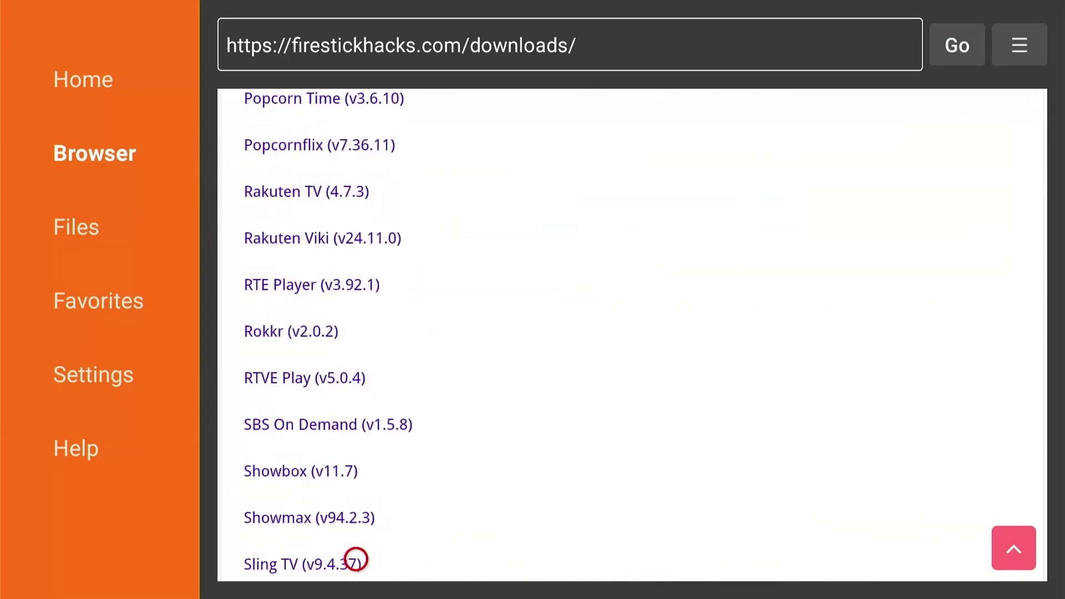
scroll(356, 559, down, 9)
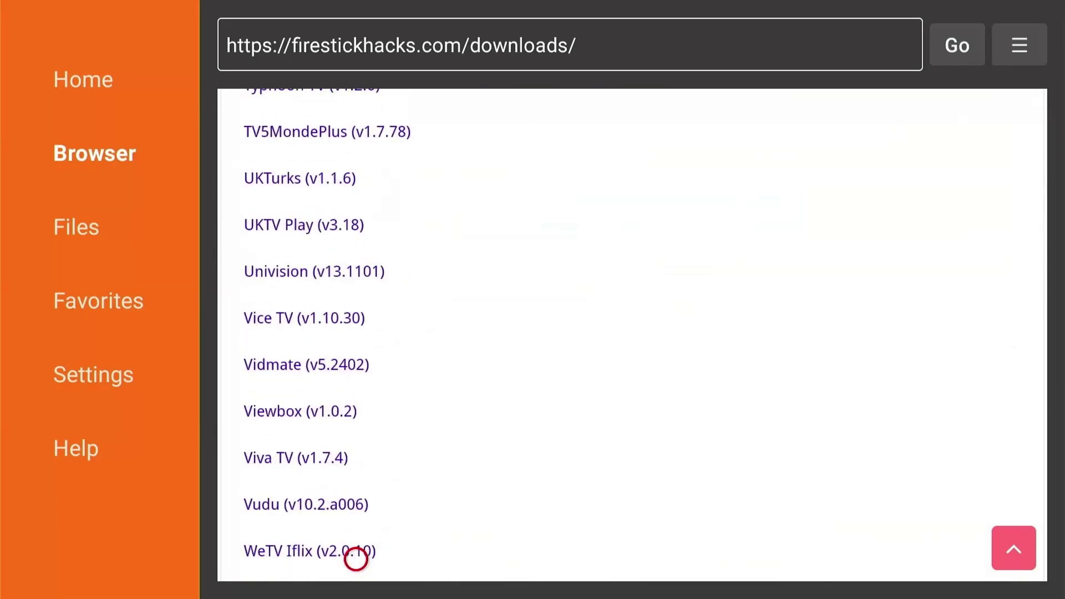
scroll(356, 558, down, 4)
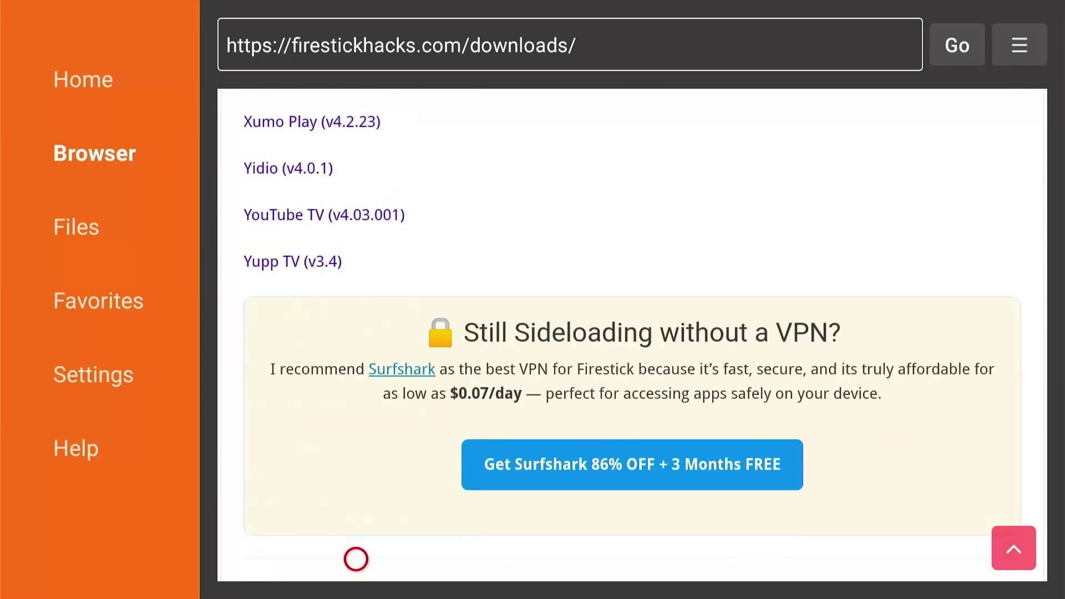
scroll(356, 559, down, 4)
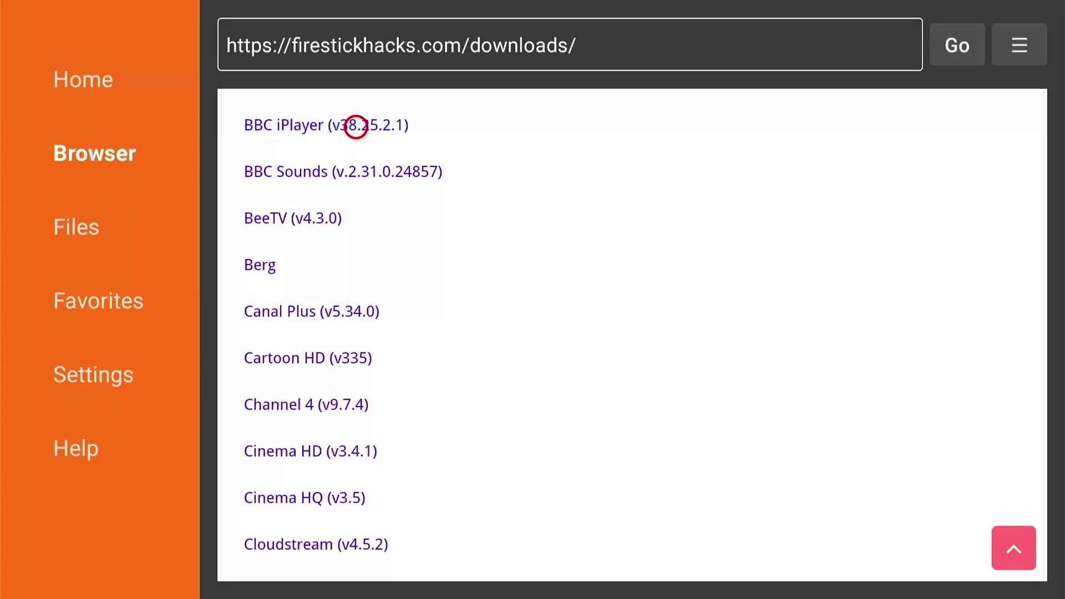
- Download BBC iPlayer v38.25.2.1 and confirm its installation
click(356, 127)
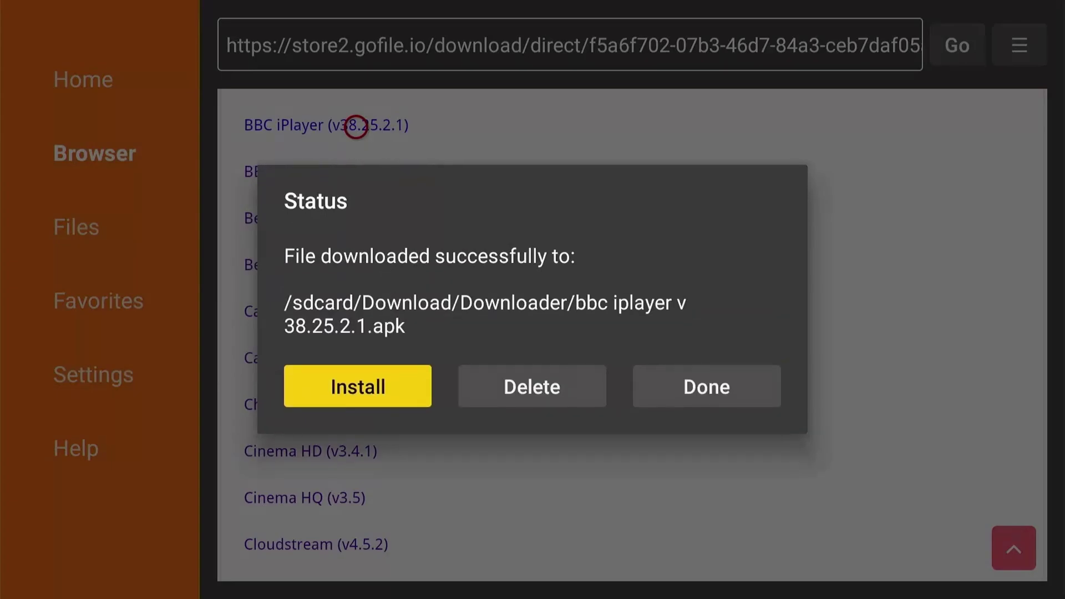
key(Return)
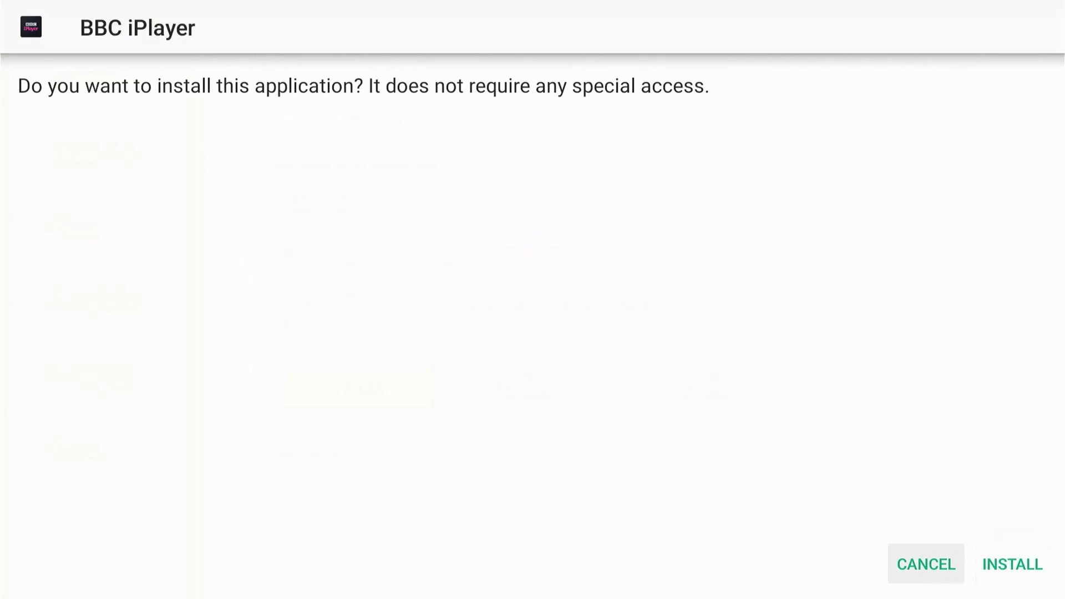
key(Right)
key(Return)
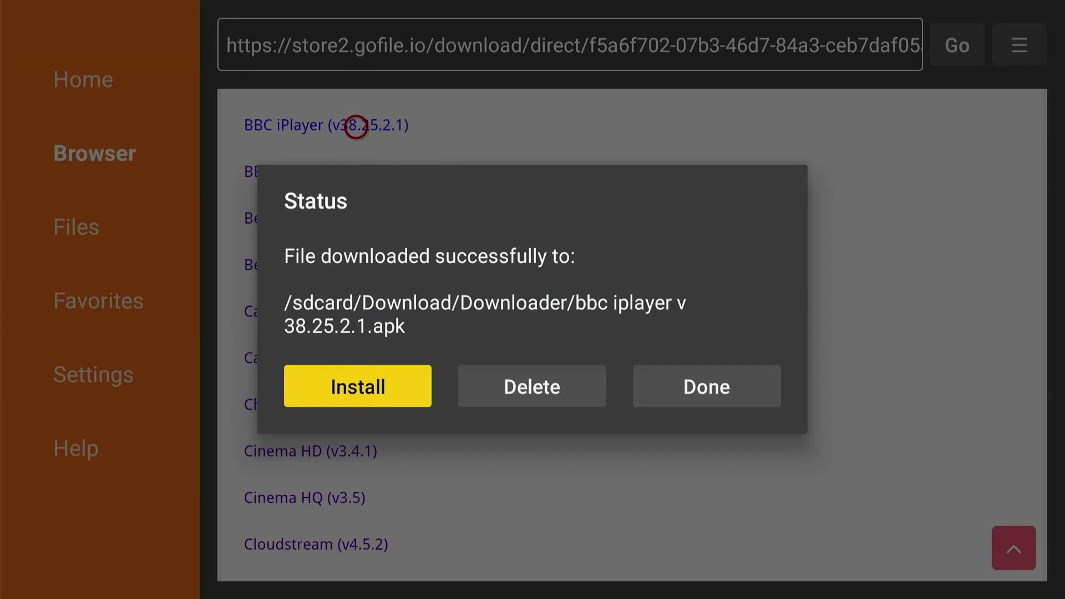
- Delete the downloaded BBC iPlayer installer file
key(Right)
key(Return)
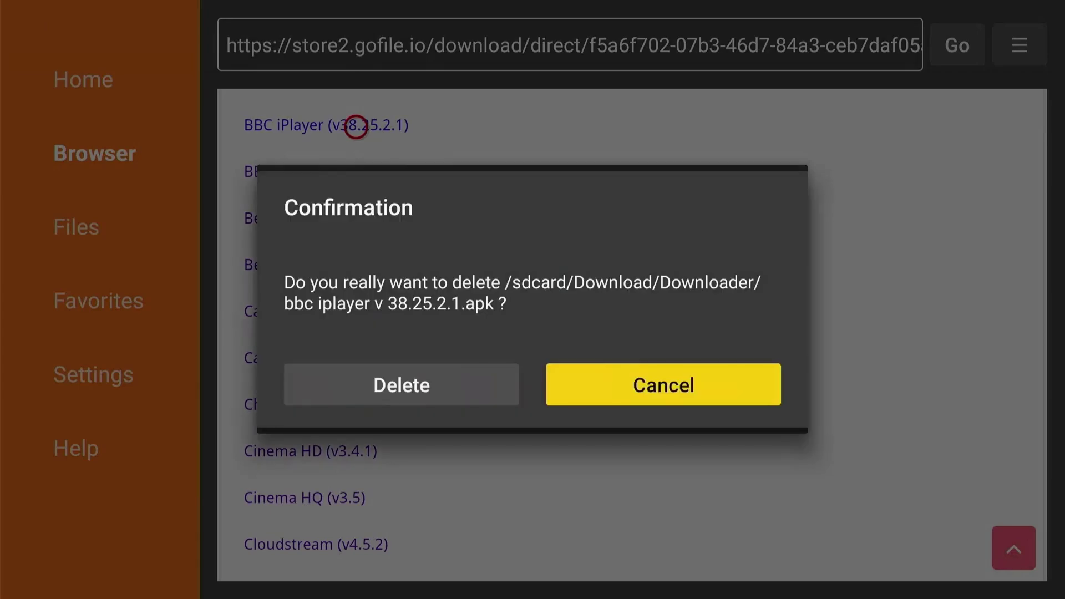
key(Left)
key(Return)
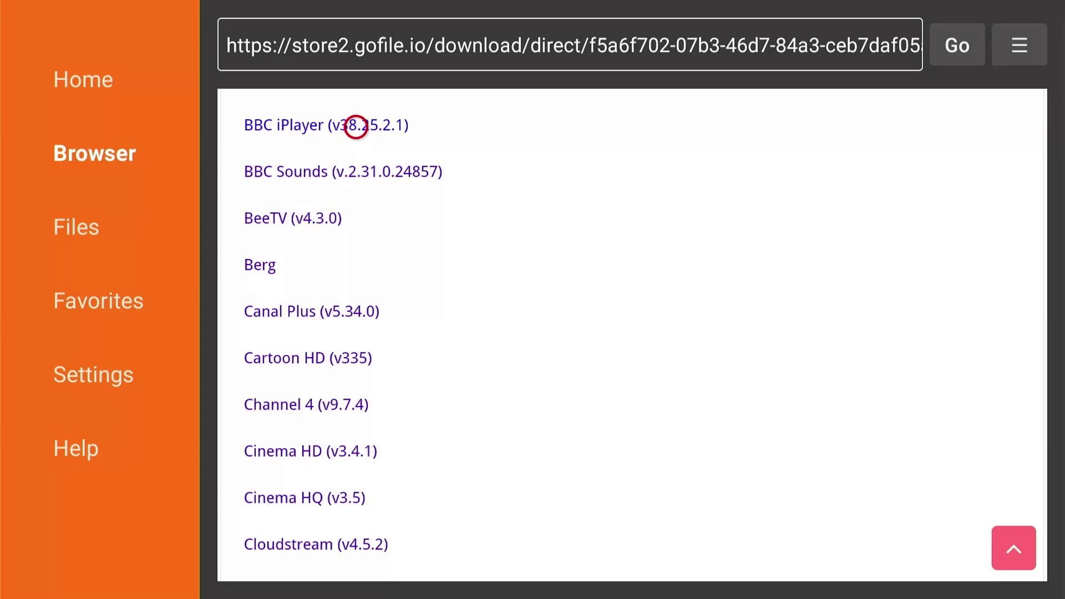
- Add BBC iPlayer to the favourites row right after Downloader
key(Home)
key(Right)
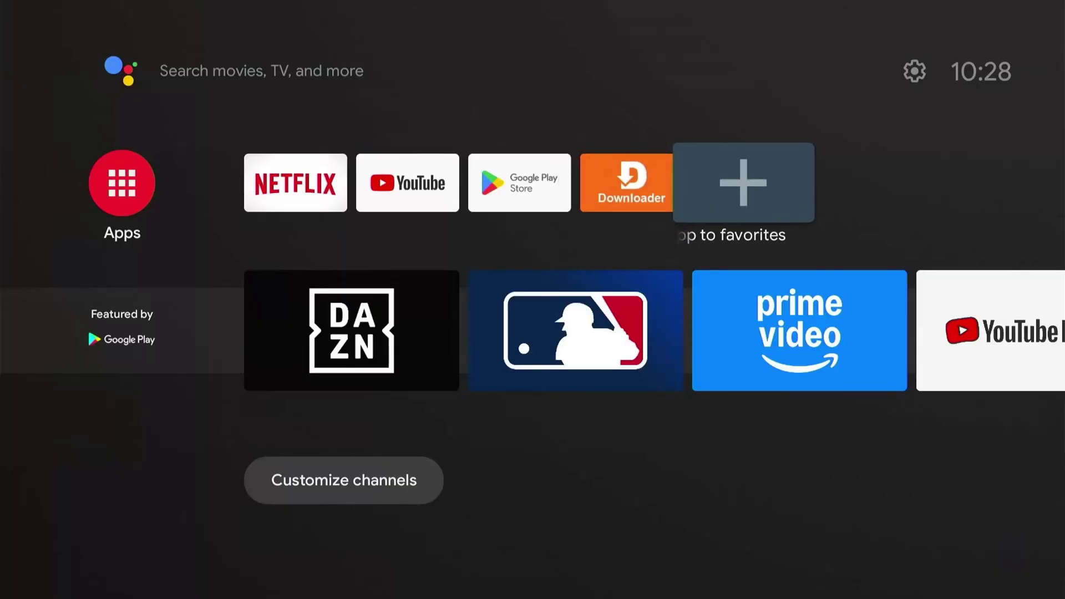
key(Return)
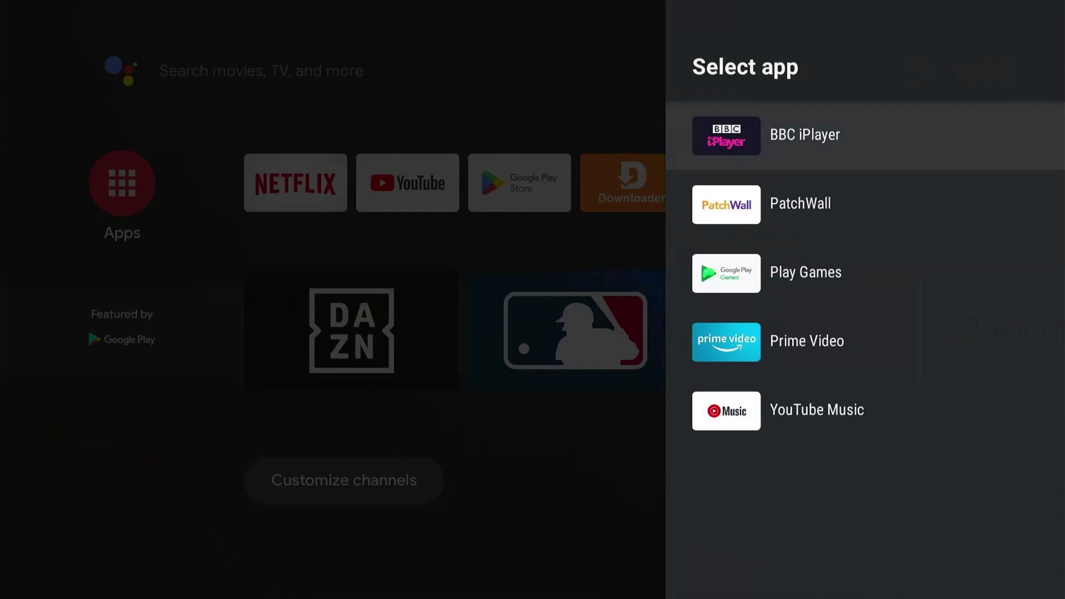
key(Return)
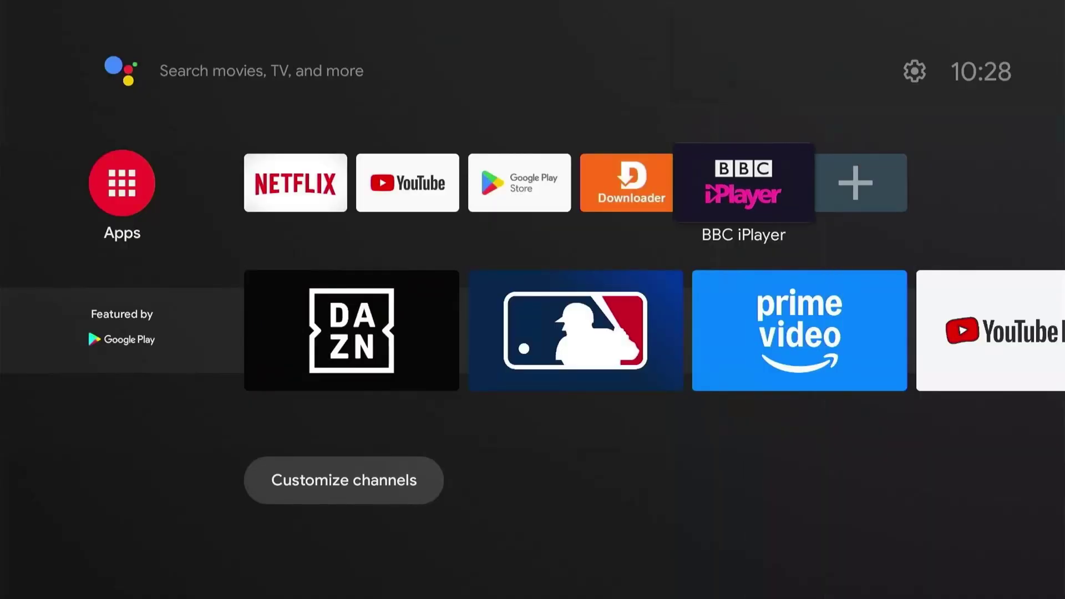
key(Right)
key(Left)
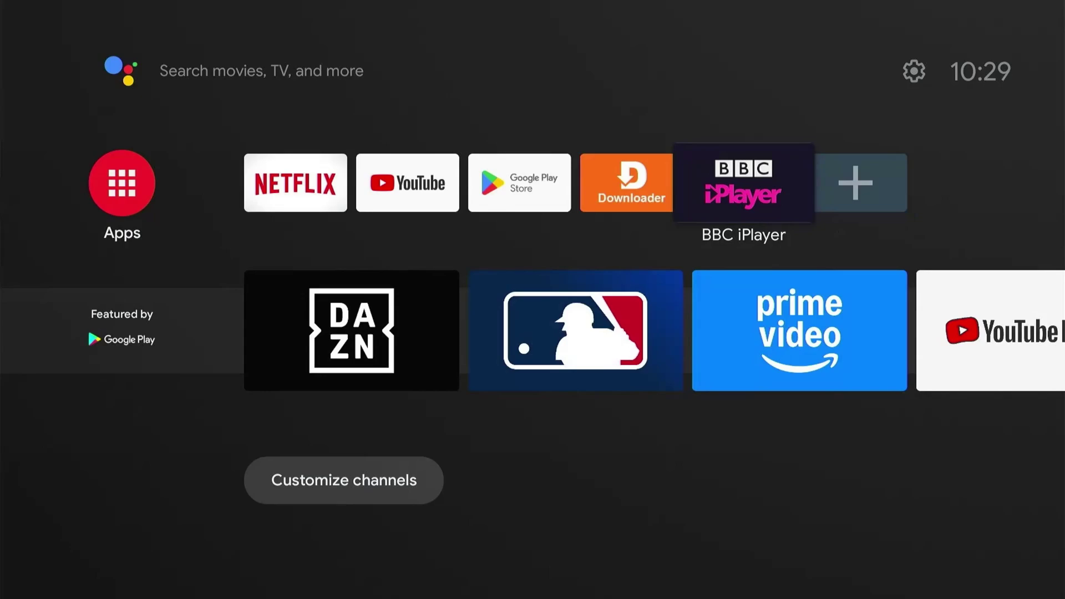
- Browse the Apps Spotlight row past MLB and Prime Video
key(Down)
key(Right)
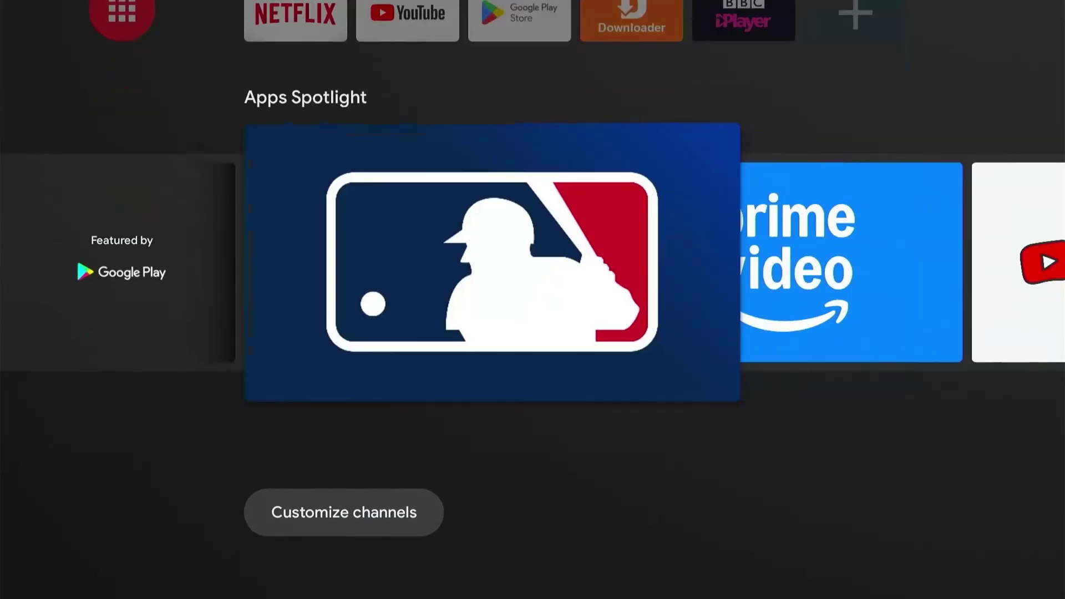
key(Right)
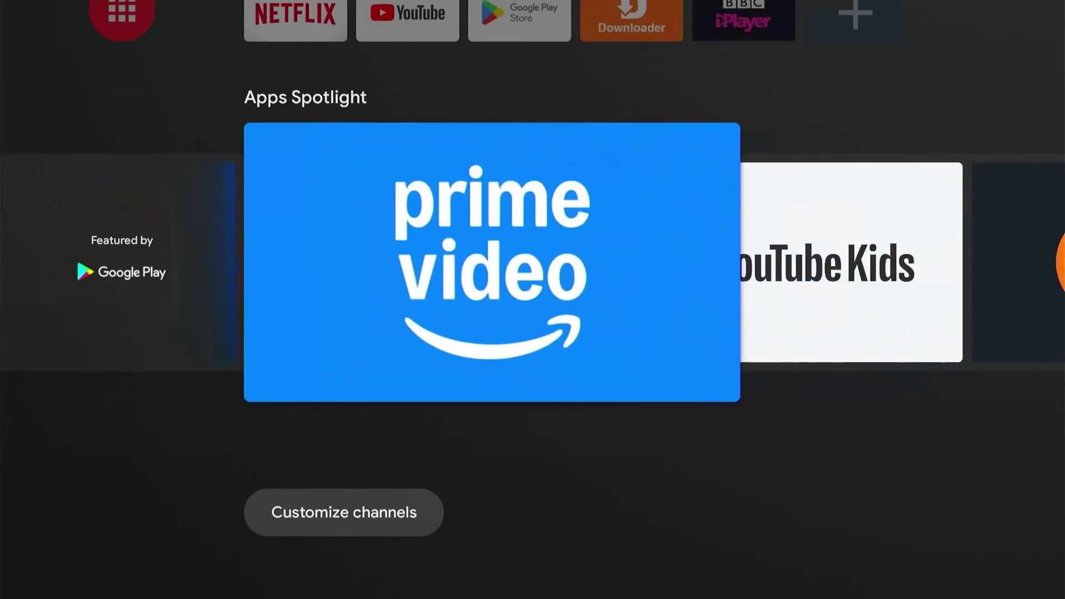
key(Right)
key(Right)
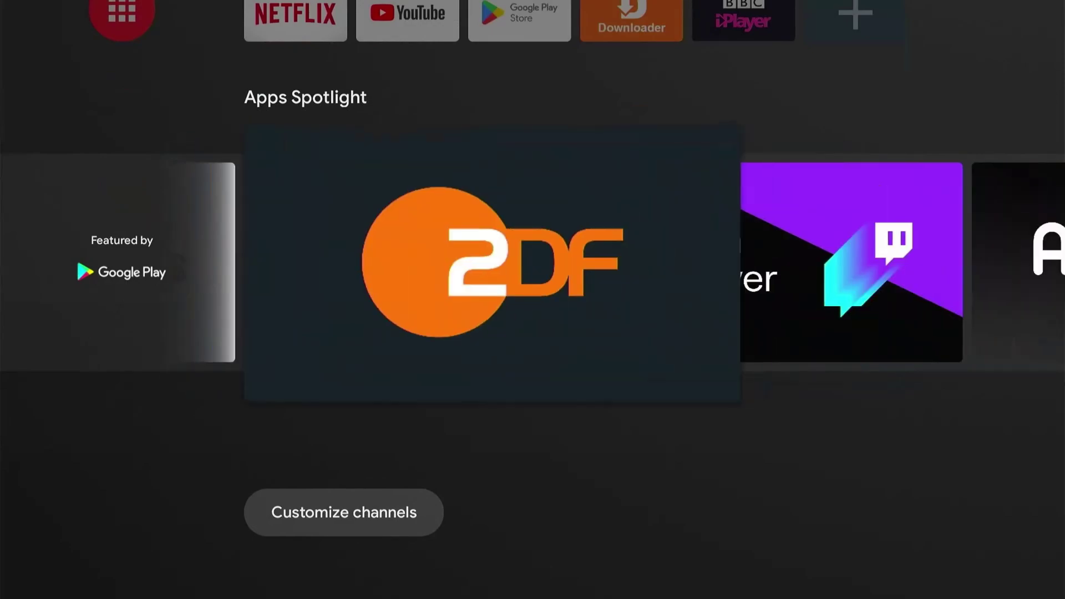